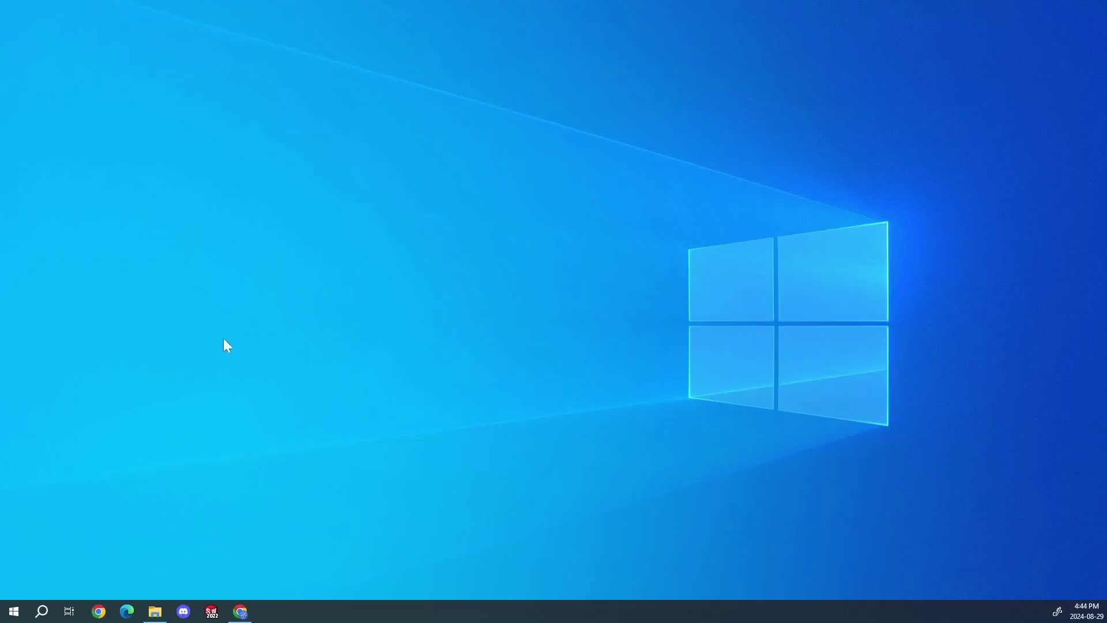
# - Launch Voice Recorder from recent items, load the Recording Model recording and show its extra options
pyautogui.click(32, 613)
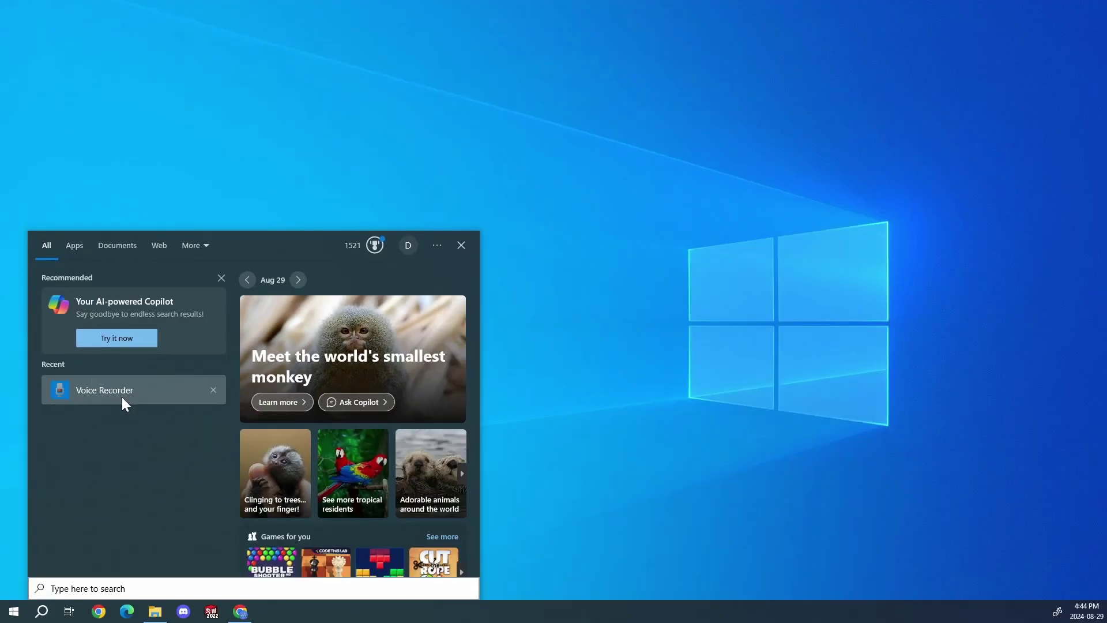
pyautogui.click(385, 356)
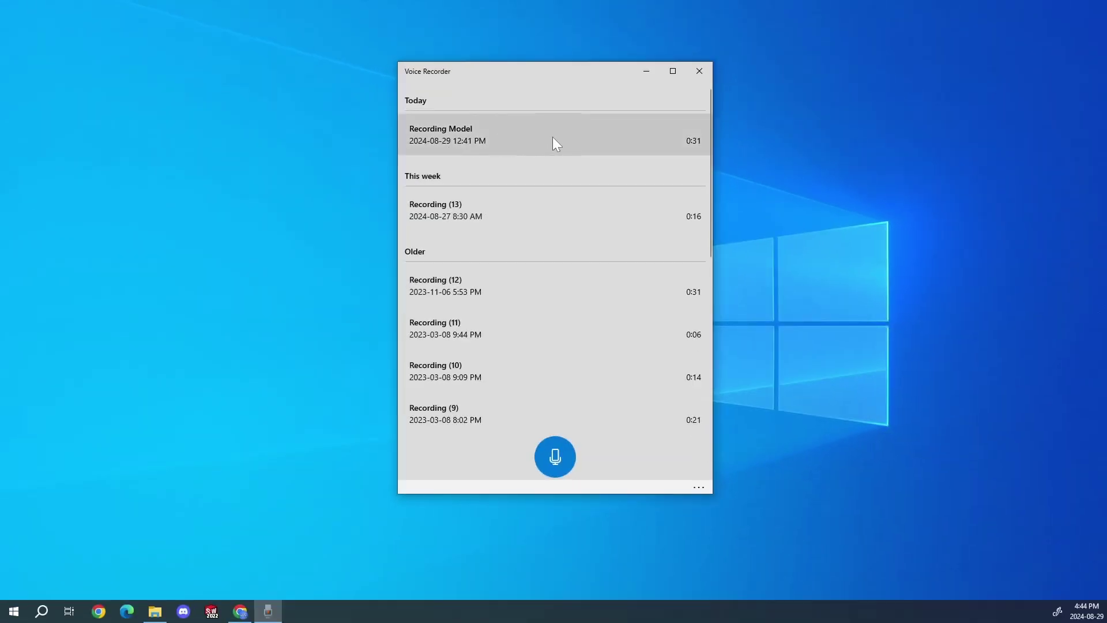
pyautogui.click(573, 138)
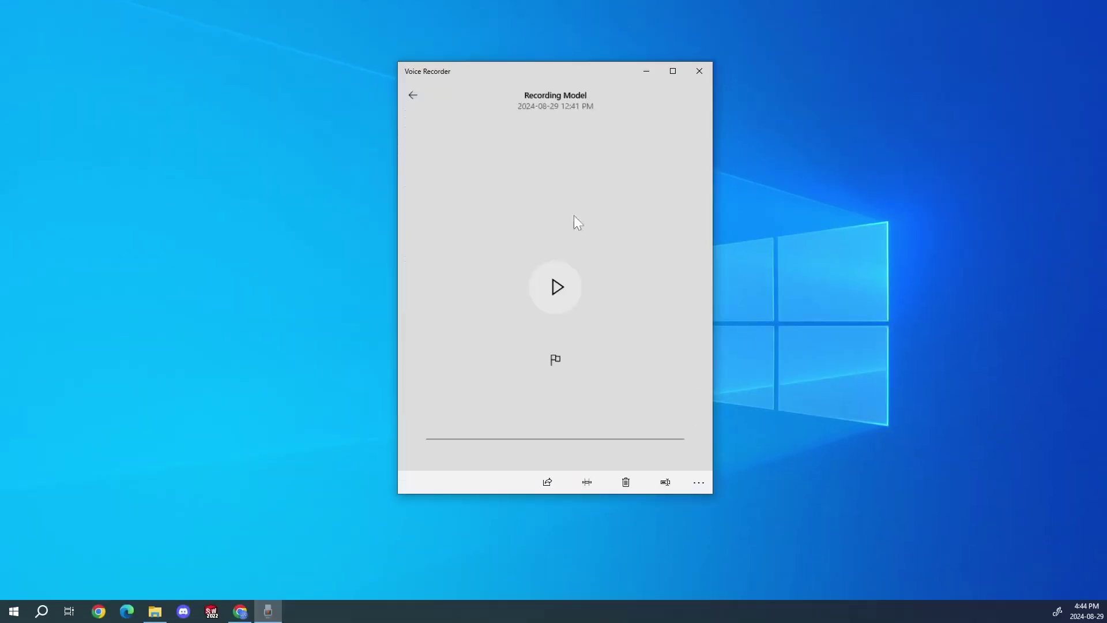
pyautogui.click(703, 487)
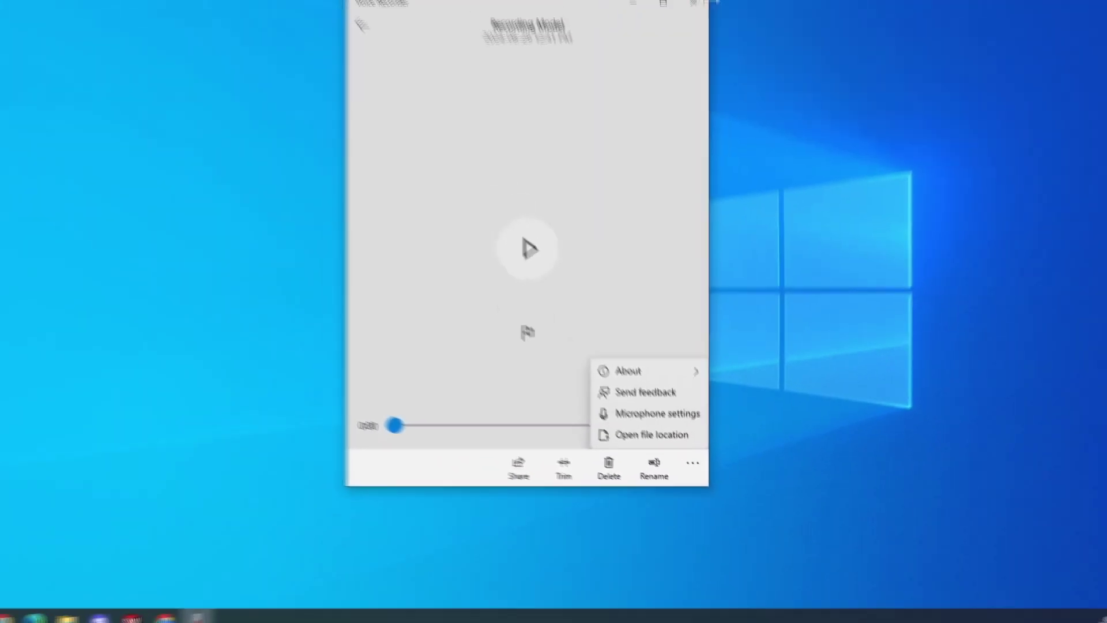
# - Close Voice Recorder and drag Recording Model.m4a from Sound recordings to mid-desktop, then close the folder
pyautogui.click(705, 2)
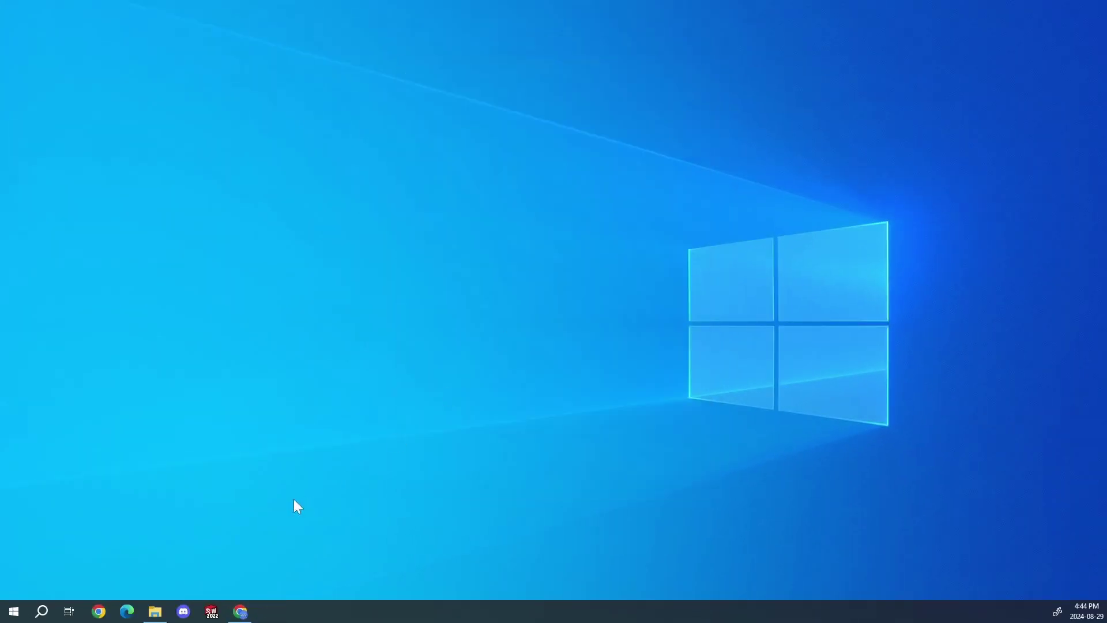
pyautogui.click(157, 616)
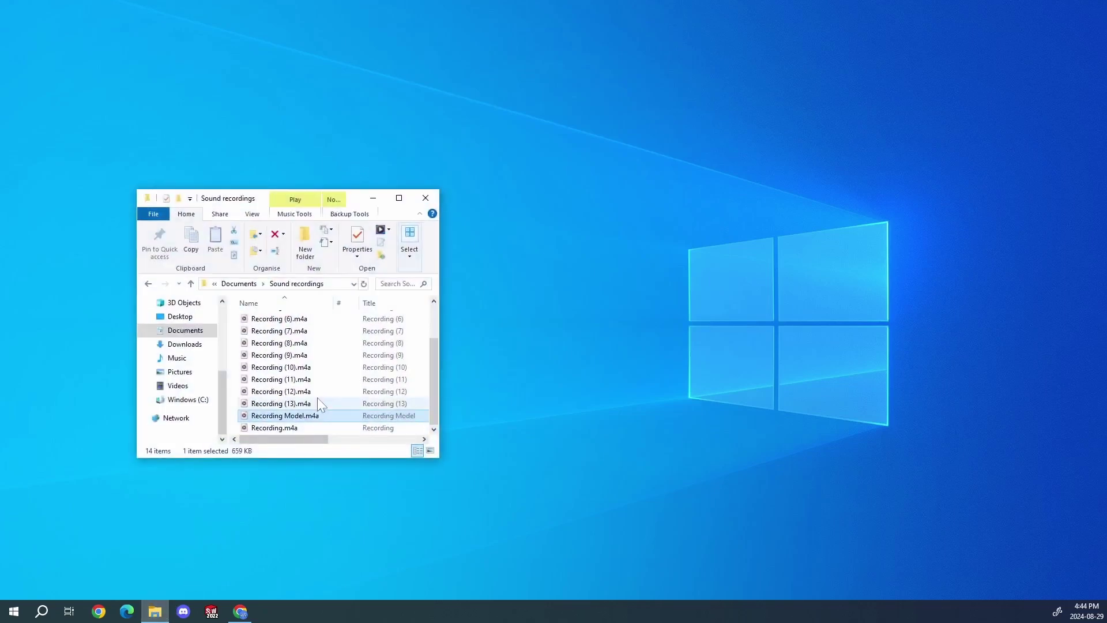
pyautogui.moveTo(318, 424); pyautogui.dragTo(77, 95)
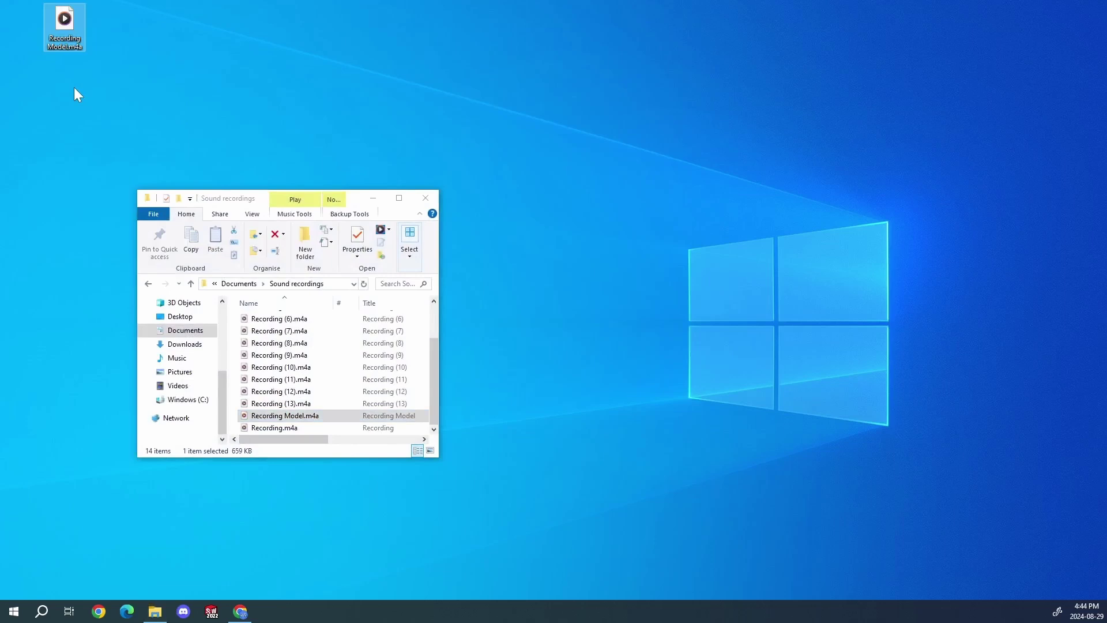
pyautogui.moveTo(67, 38); pyautogui.dragTo(542, 213)
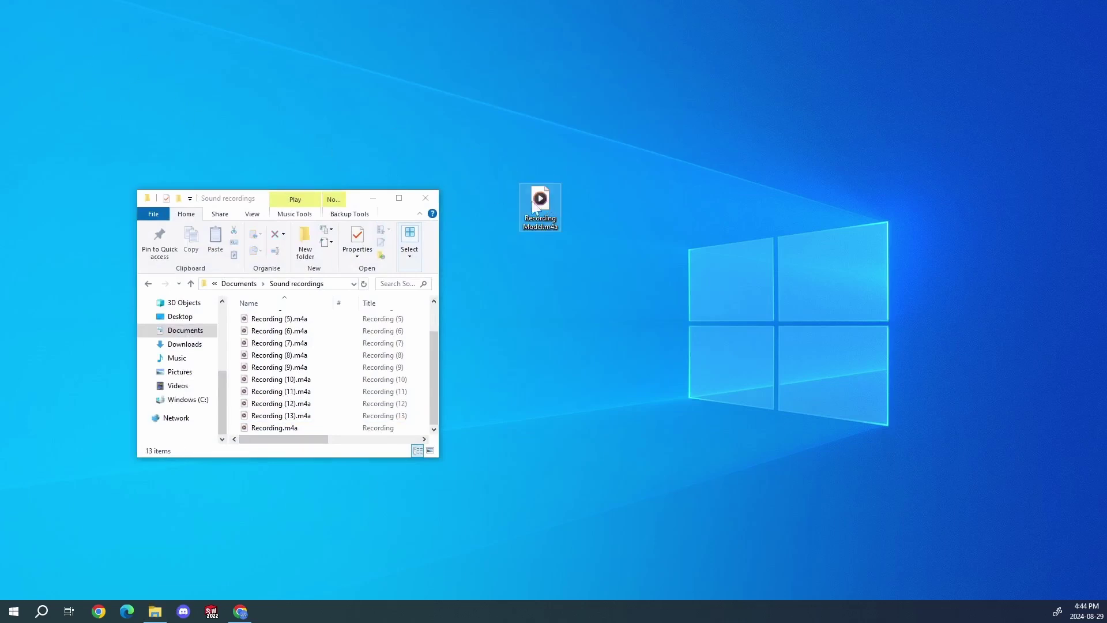
pyautogui.click(425, 198)
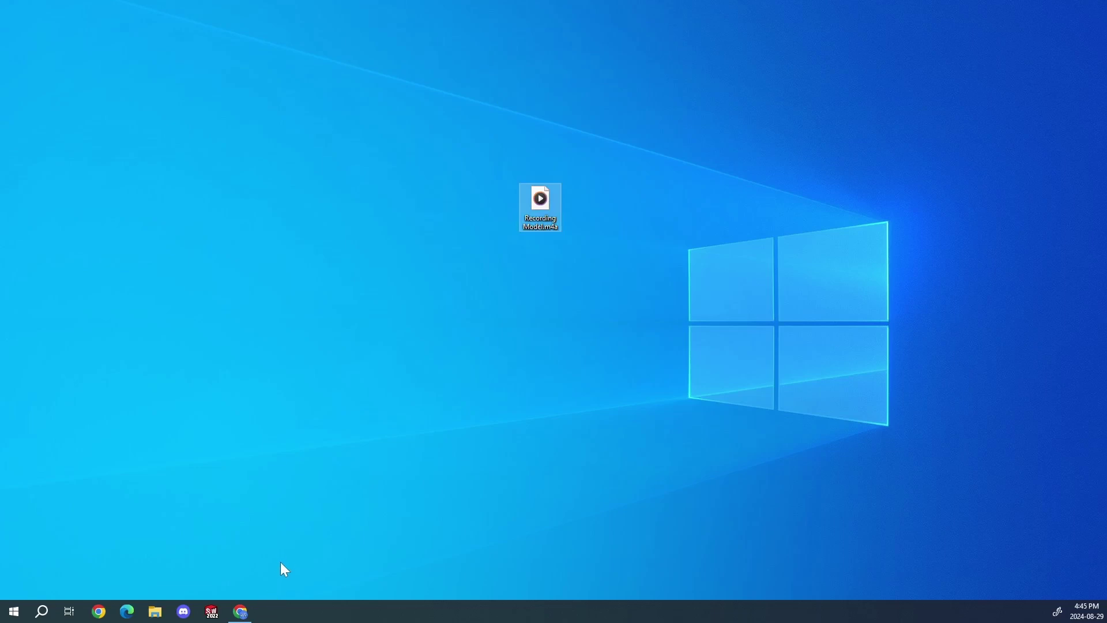
# - In Chrome, rerun the earlier ai-coustics search and open the ai|coustics: Home result
pyautogui.click(242, 612)
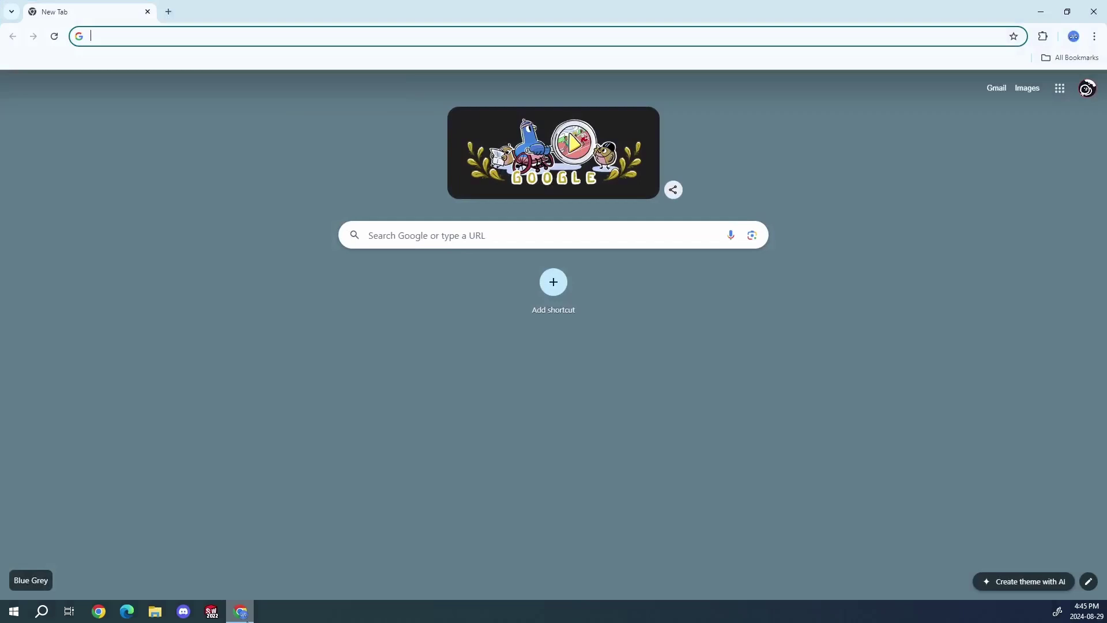
pyautogui.click(201, 37)
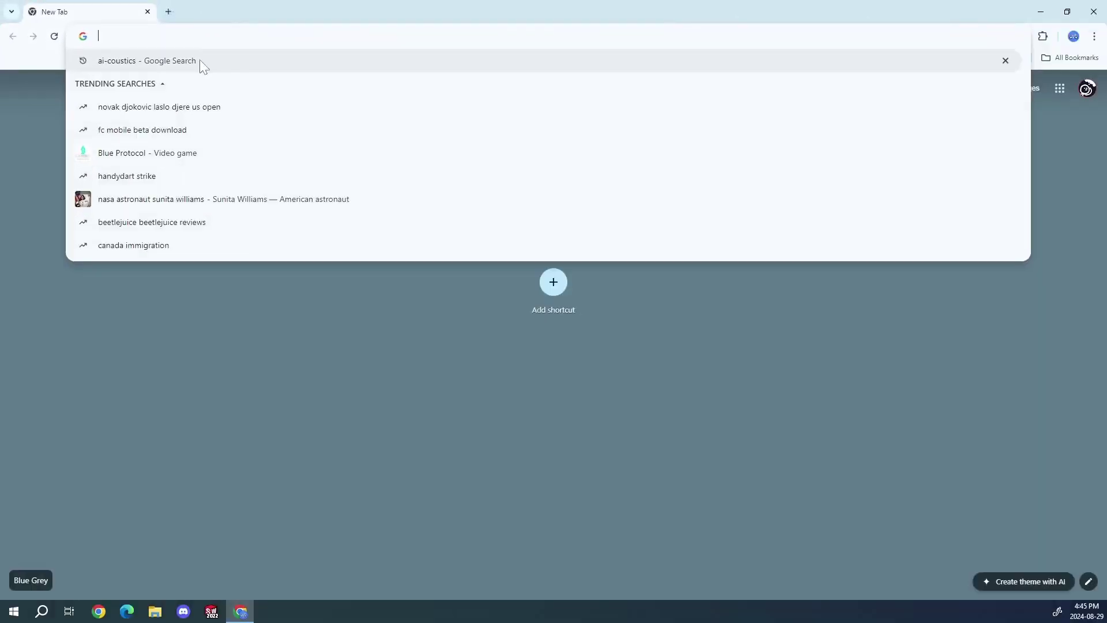
pyautogui.click(333, 104)
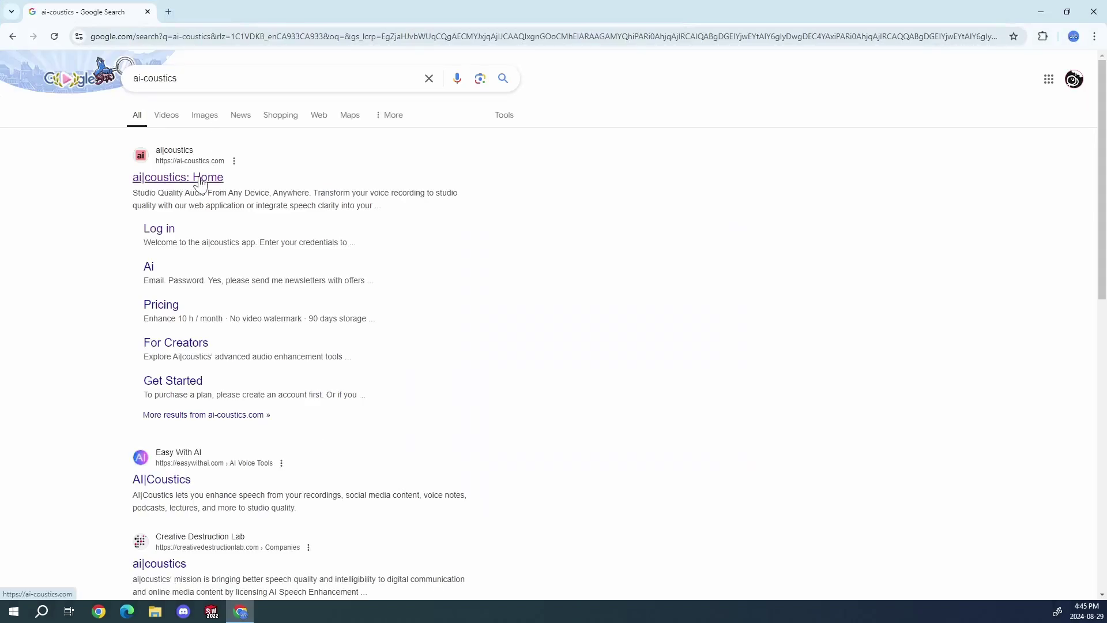
pyautogui.click(201, 182)
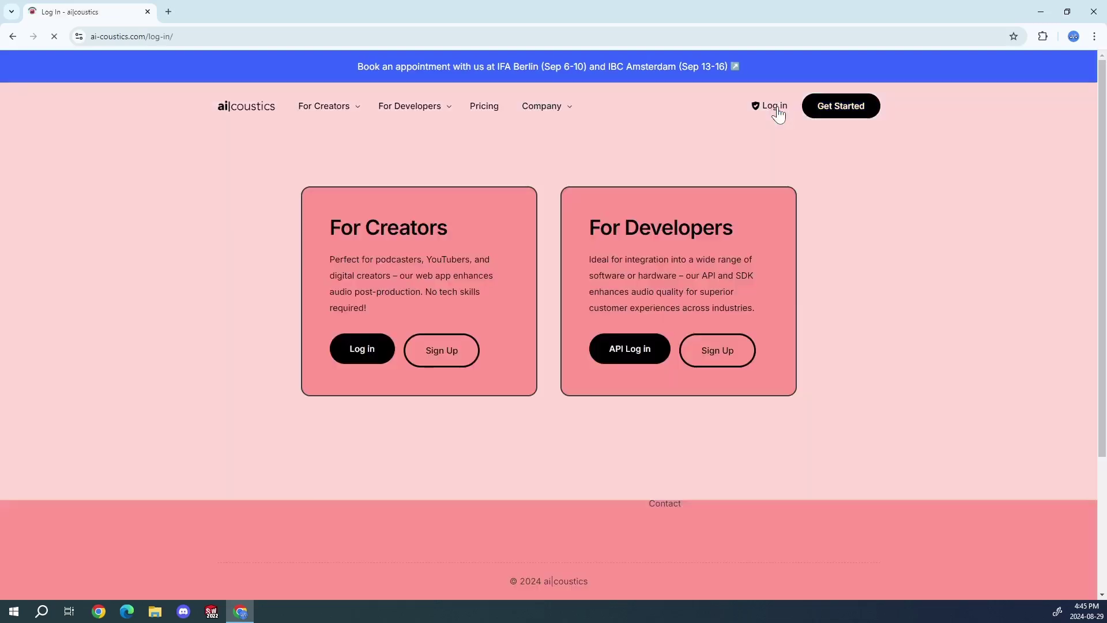
# - Sign in to the creators' app with Google and drag Recording Model.m4a from the desktop to upload it
pyautogui.click(350, 355)
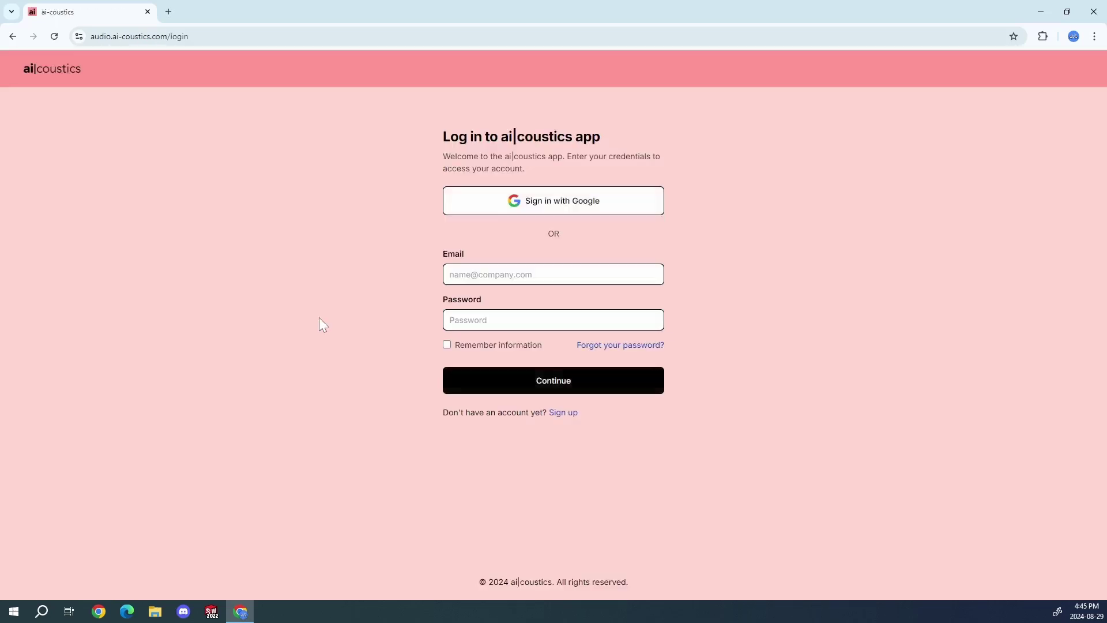
pyautogui.click(511, 209)
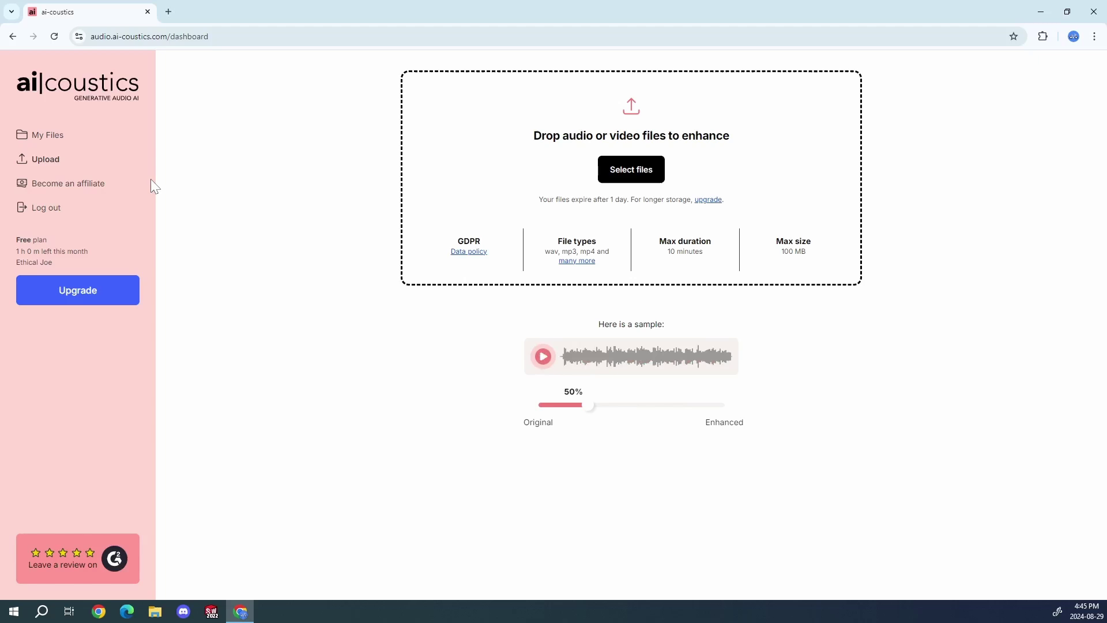
pyautogui.click(1068, 12)
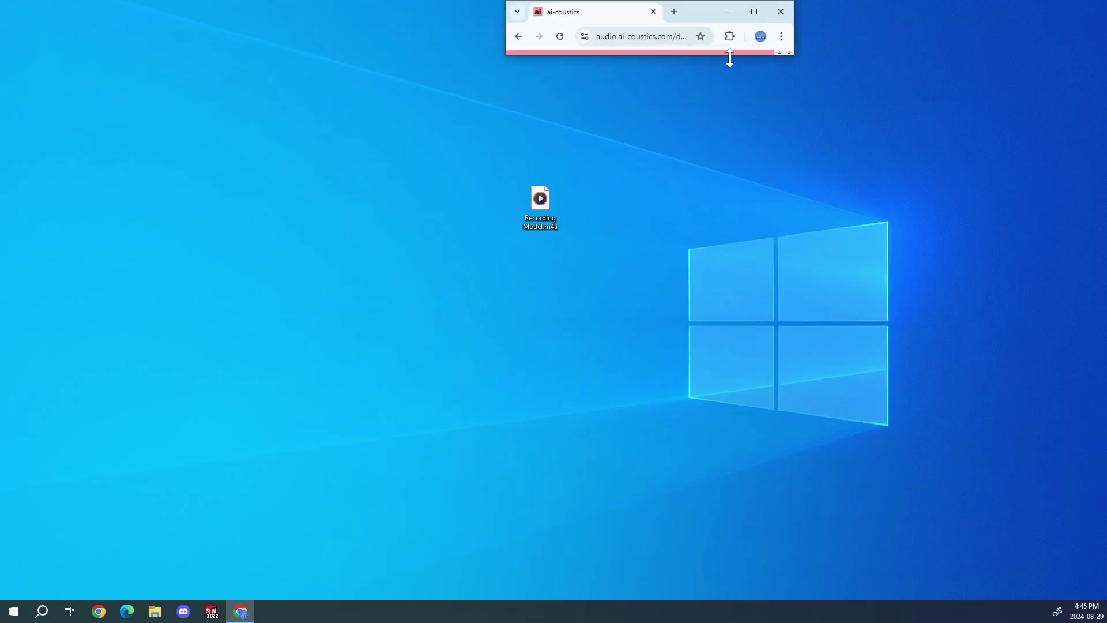
pyautogui.moveTo(731, 55); pyautogui.dragTo(730, 343)
pyautogui.moveTo(706, 8); pyautogui.dragTo(802, 47)
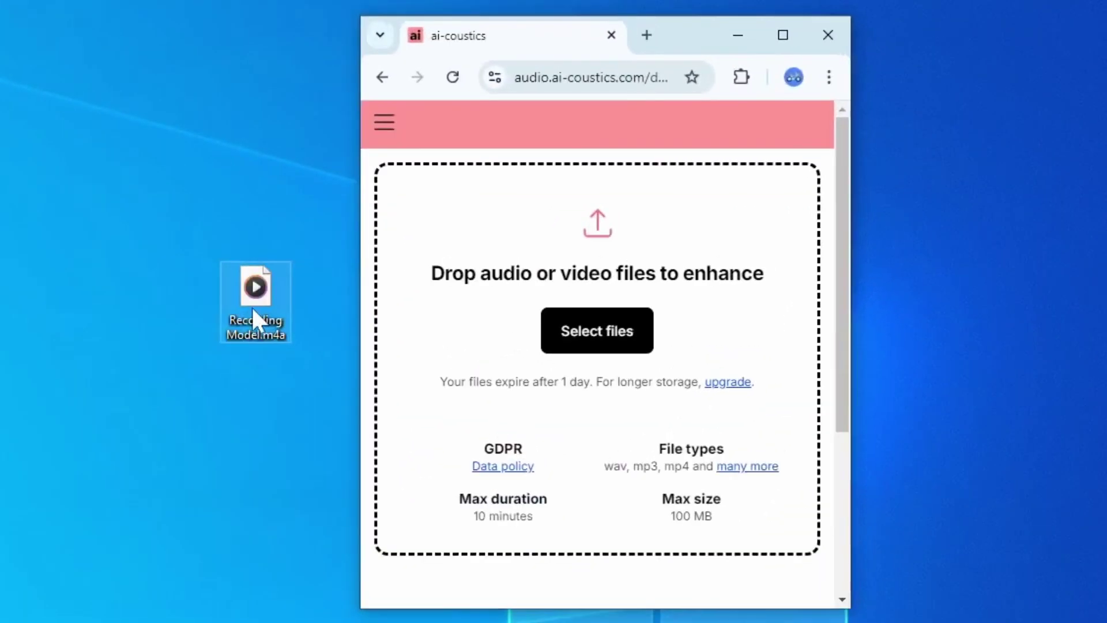
pyautogui.moveTo(538, 210); pyautogui.dragTo(715, 228)
pyautogui.moveTo(551, 336); pyautogui.dragTo(525, 267)
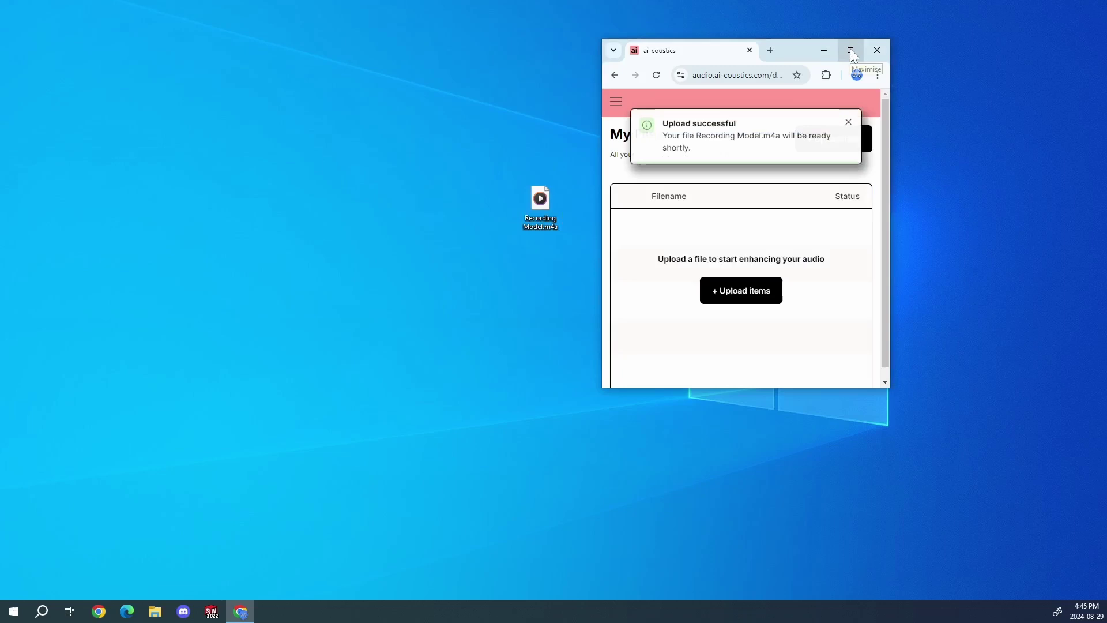
pyautogui.click(852, 51)
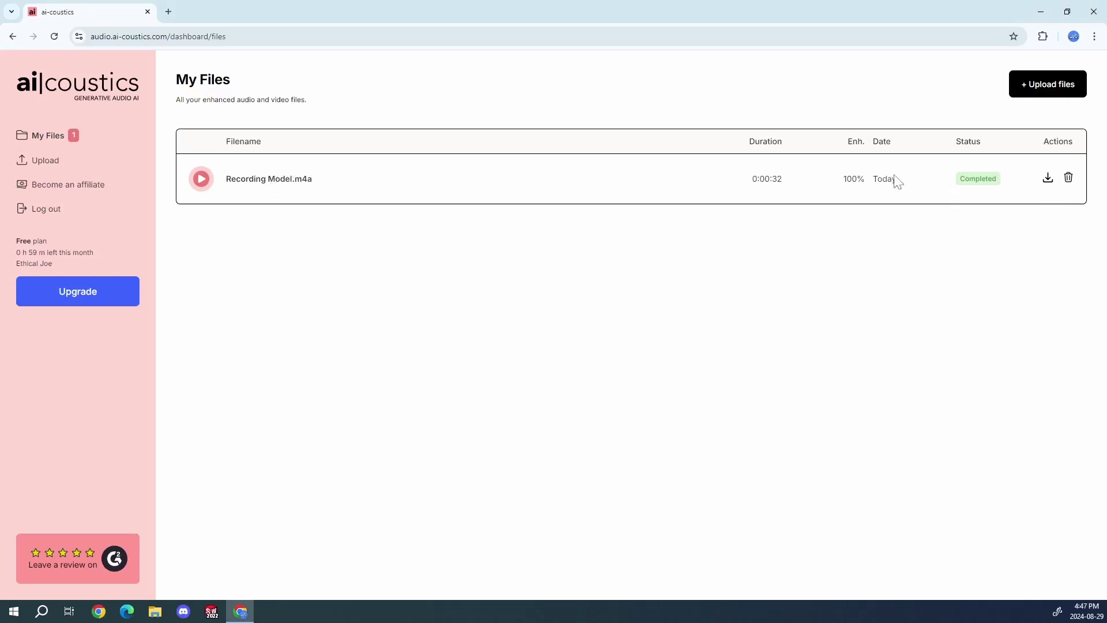
# - Compare original and enhanced Recording Model audio with the slider, then download the 100% enhanced .wav
pyautogui.click(201, 179)
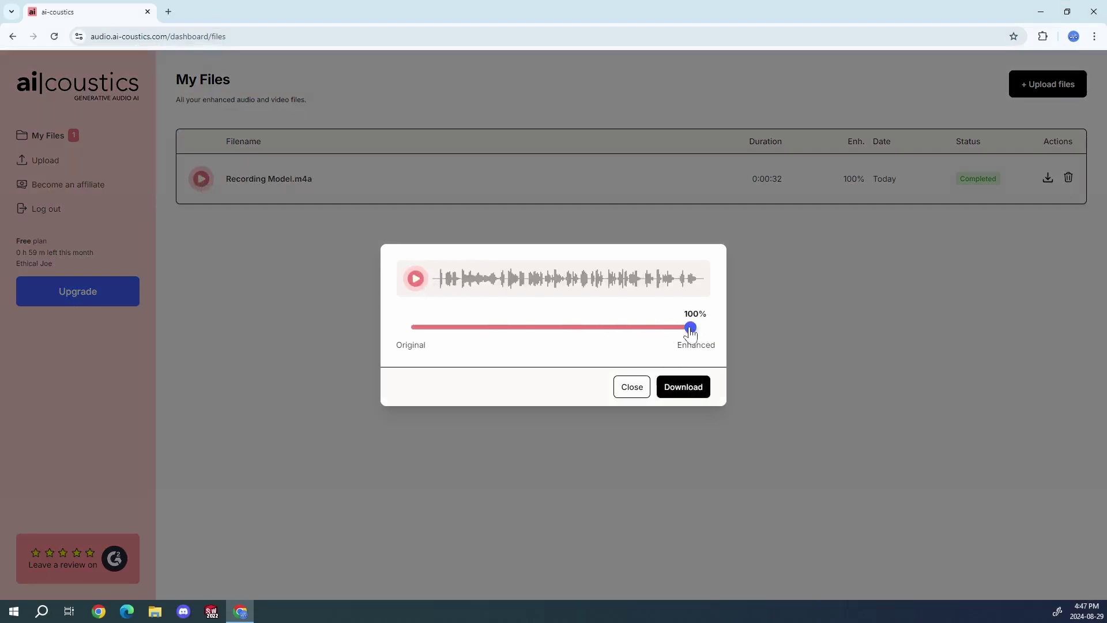
pyautogui.moveTo(691, 328); pyautogui.dragTo(416, 327)
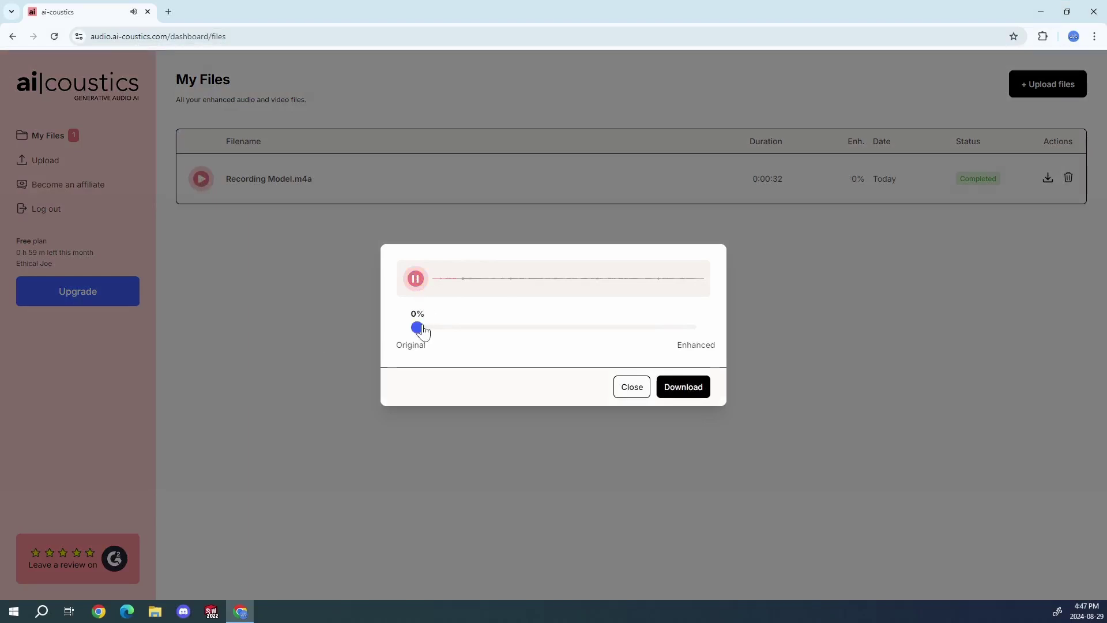
pyautogui.moveTo(417, 328); pyautogui.dragTo(729, 327)
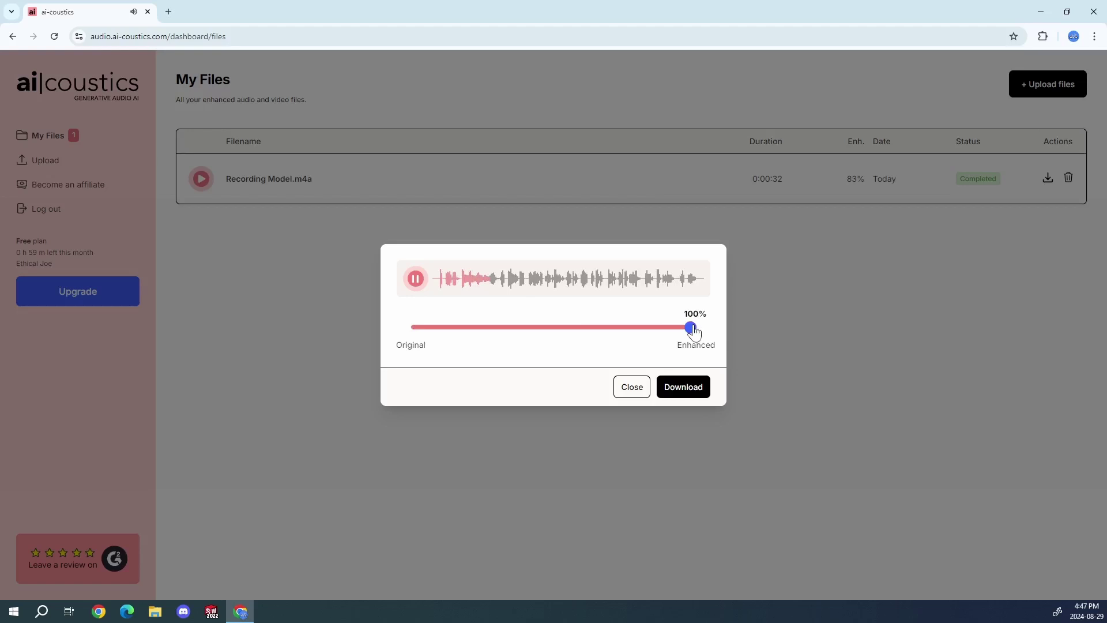
pyautogui.moveTo(692, 327); pyautogui.dragTo(386, 328)
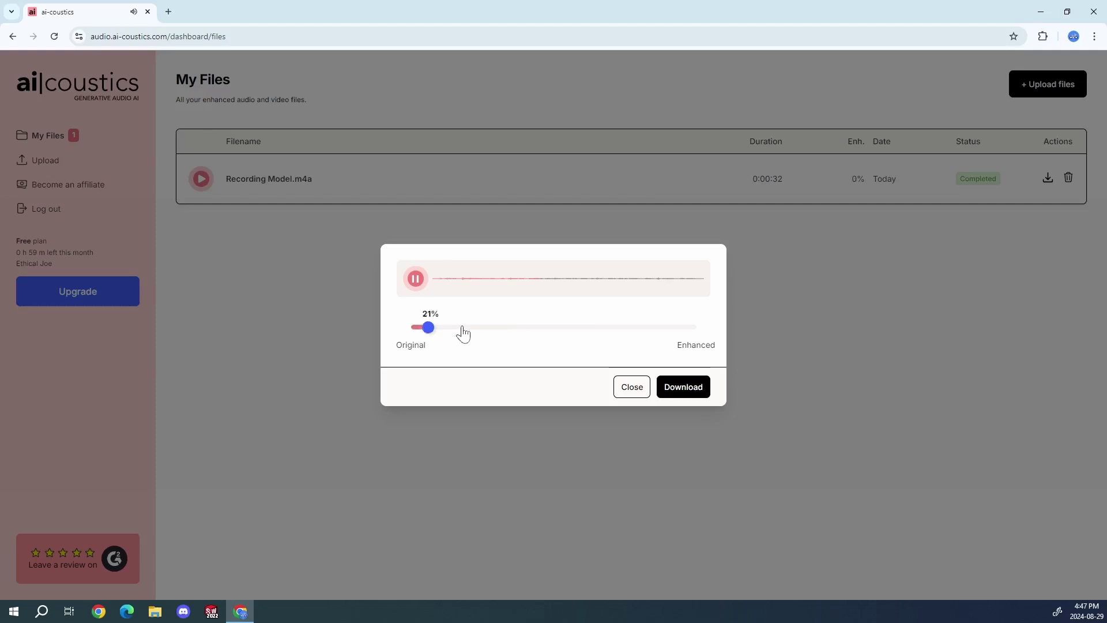
pyautogui.click(692, 328)
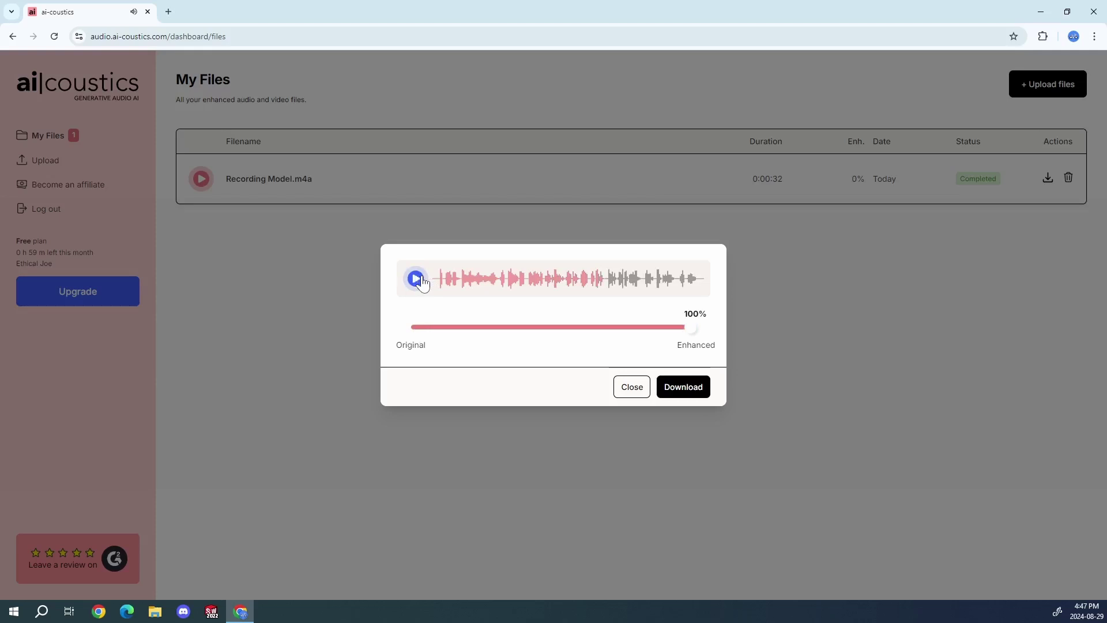
pyautogui.click(686, 388)
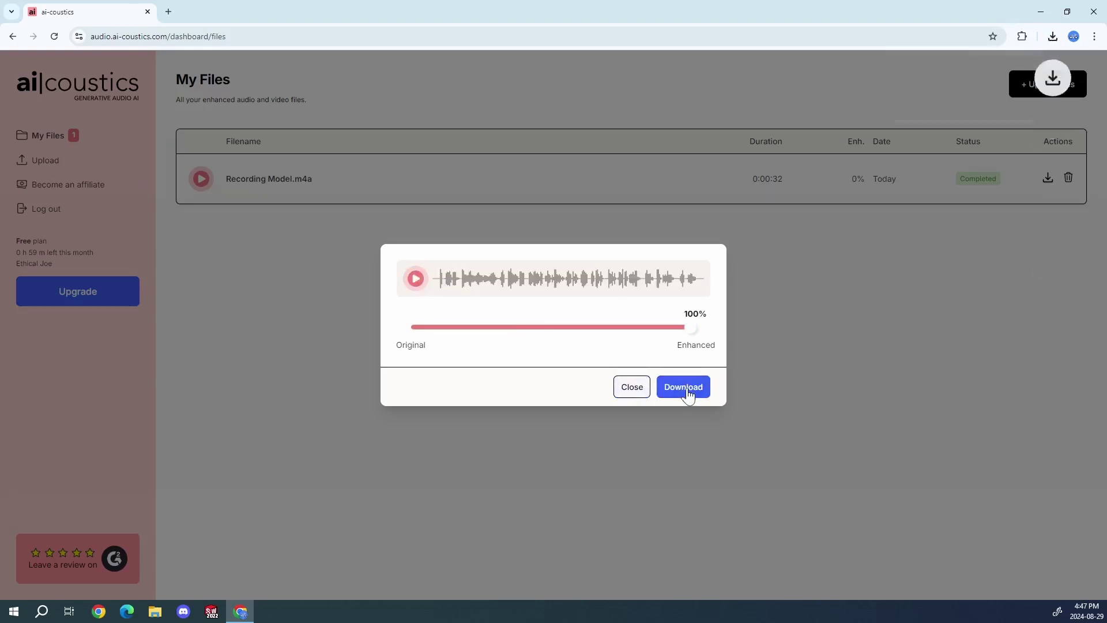
# - Close the player and drag the downloaded enhanced .wav from File Explorer onto the desktop
pyautogui.click(968, 271)
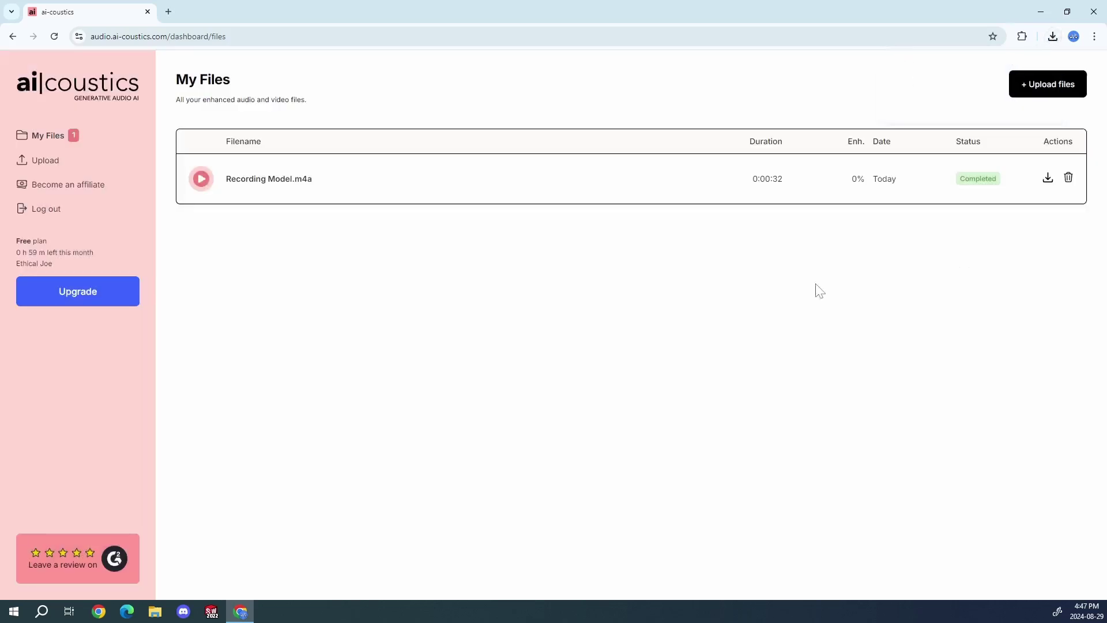
pyautogui.click(154, 612)
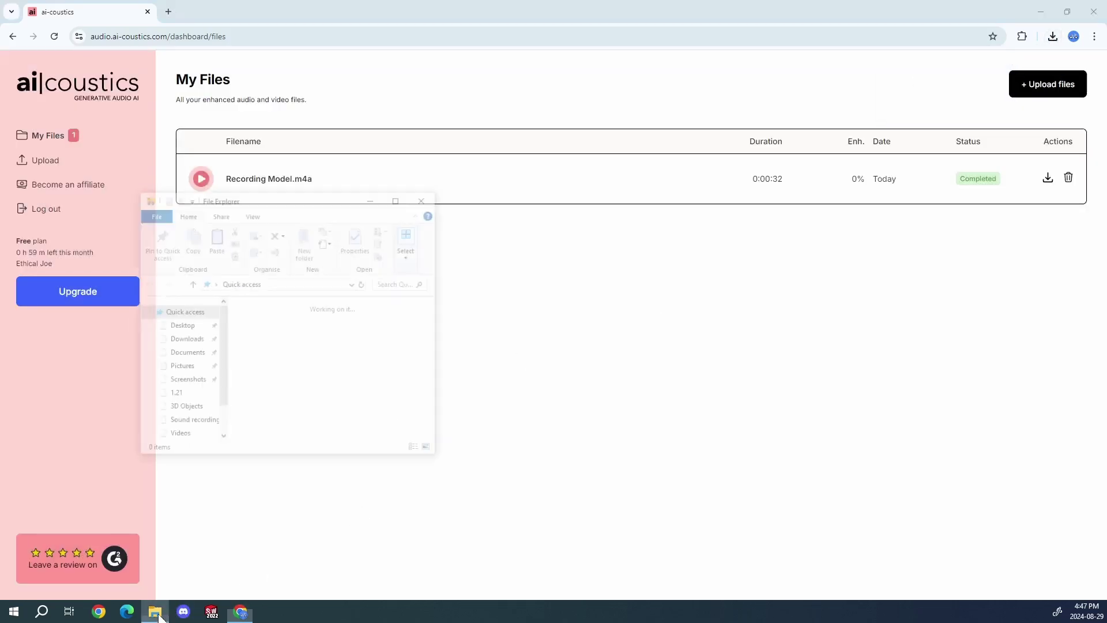
pyautogui.moveTo(308, 200); pyautogui.dragTo(0, 346)
pyautogui.click(1042, 11)
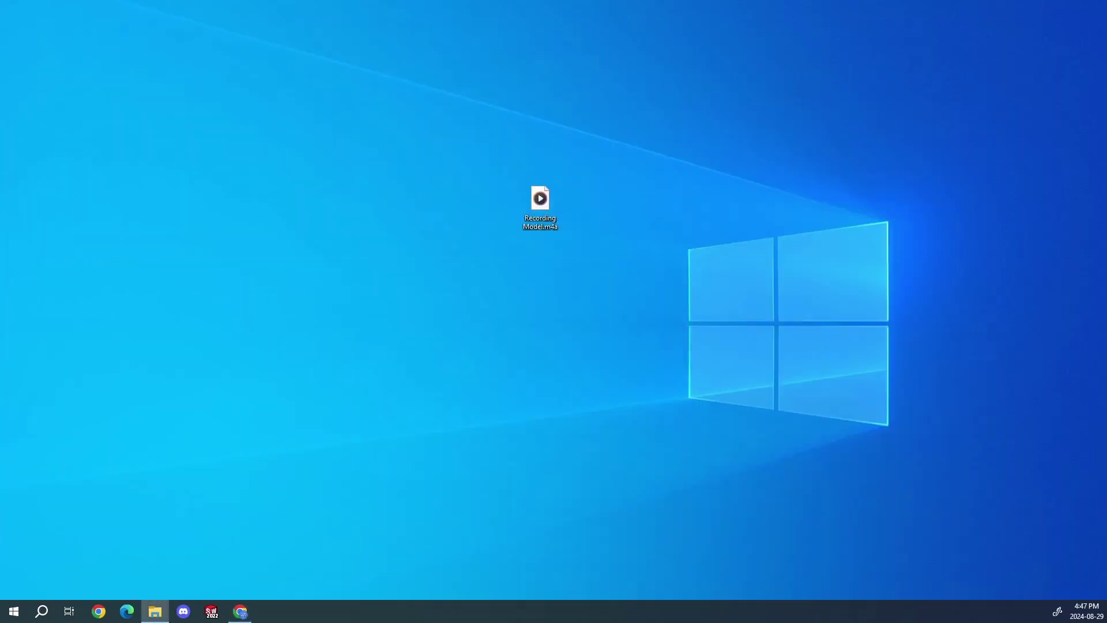
pyautogui.moveTo(287, 348); pyautogui.dragTo(410, 237)
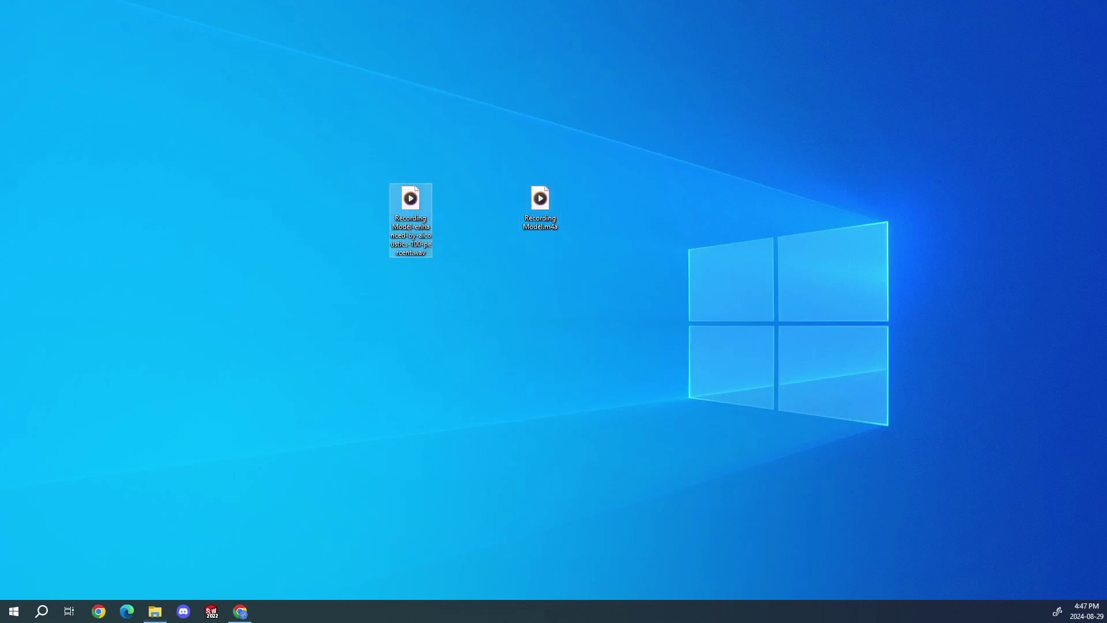
# - Search Google for 'playht' and open the Play.ht website from the results
pyautogui.click(241, 612)
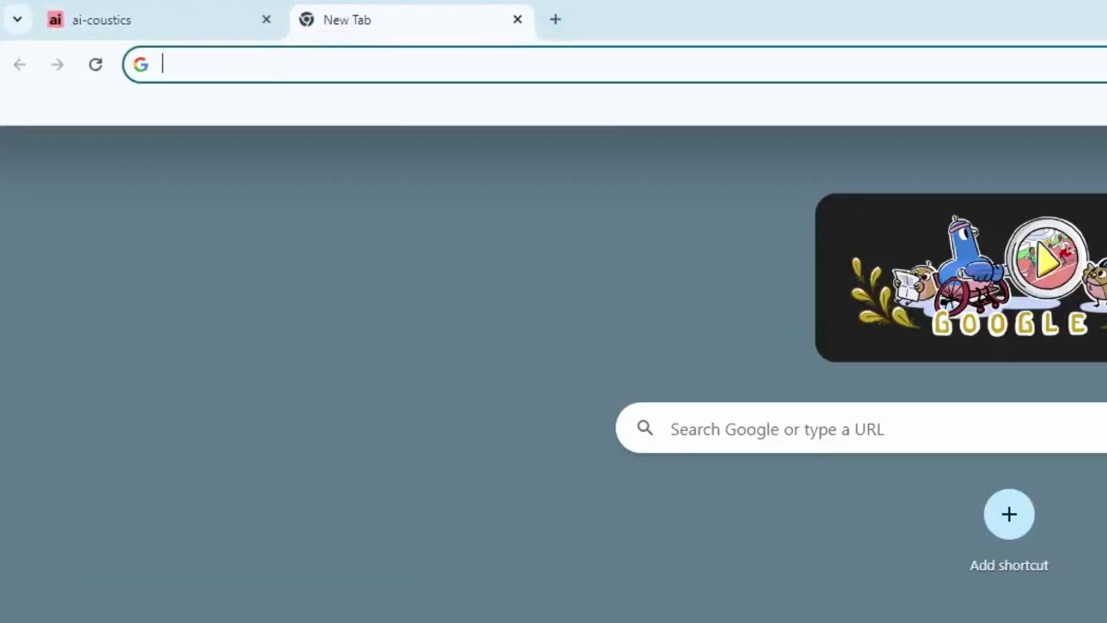
pyautogui.write('play')
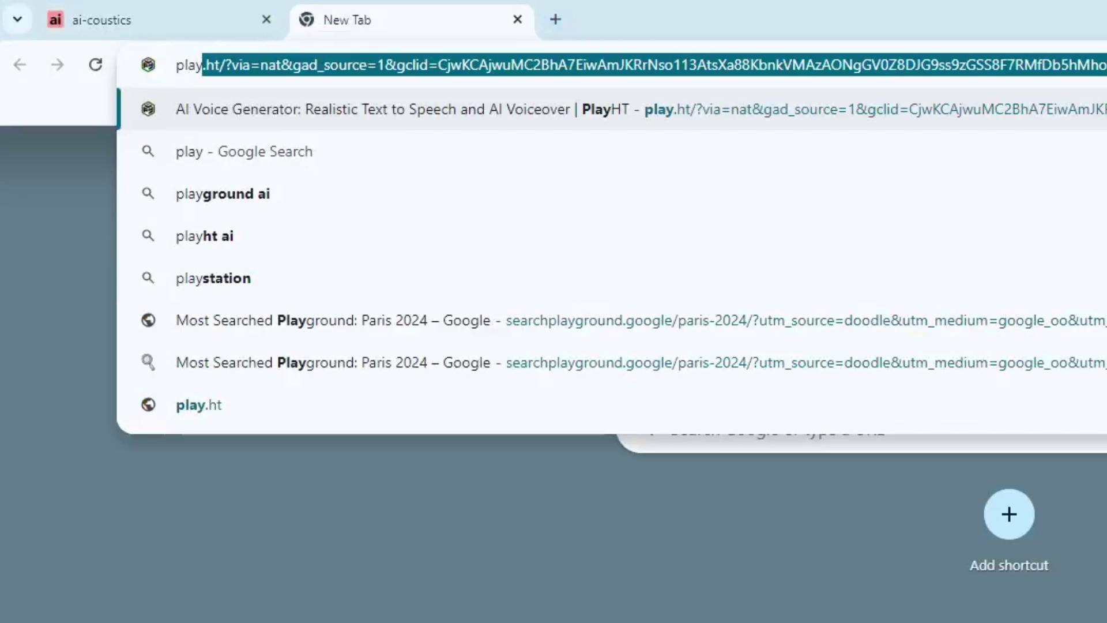
pyautogui.write('ht')
pyautogui.press('Return')
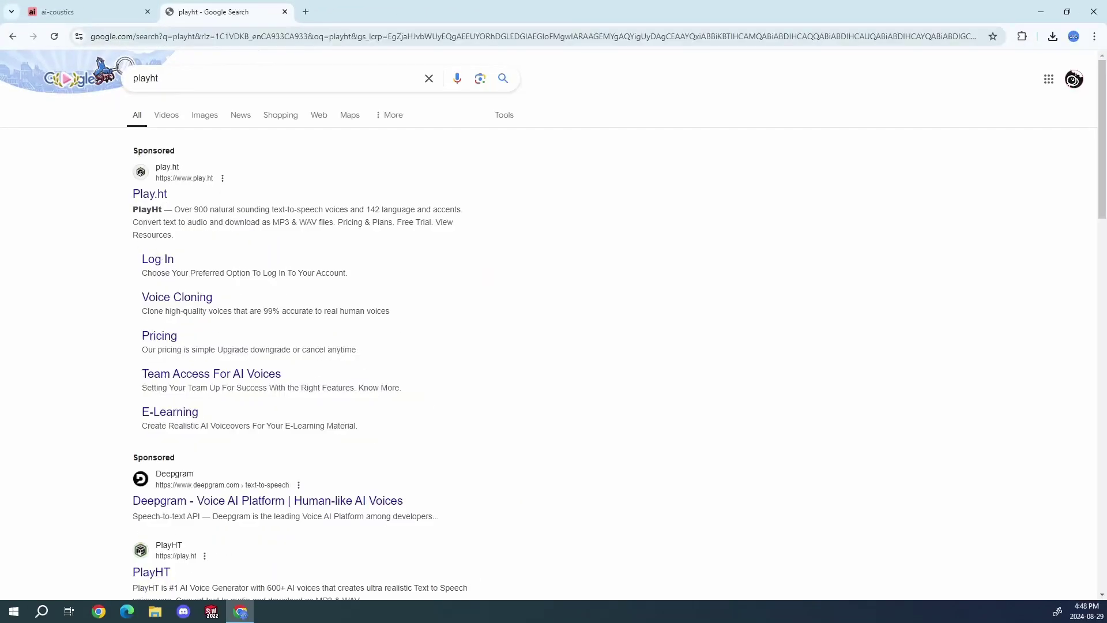
pyautogui.click(151, 572)
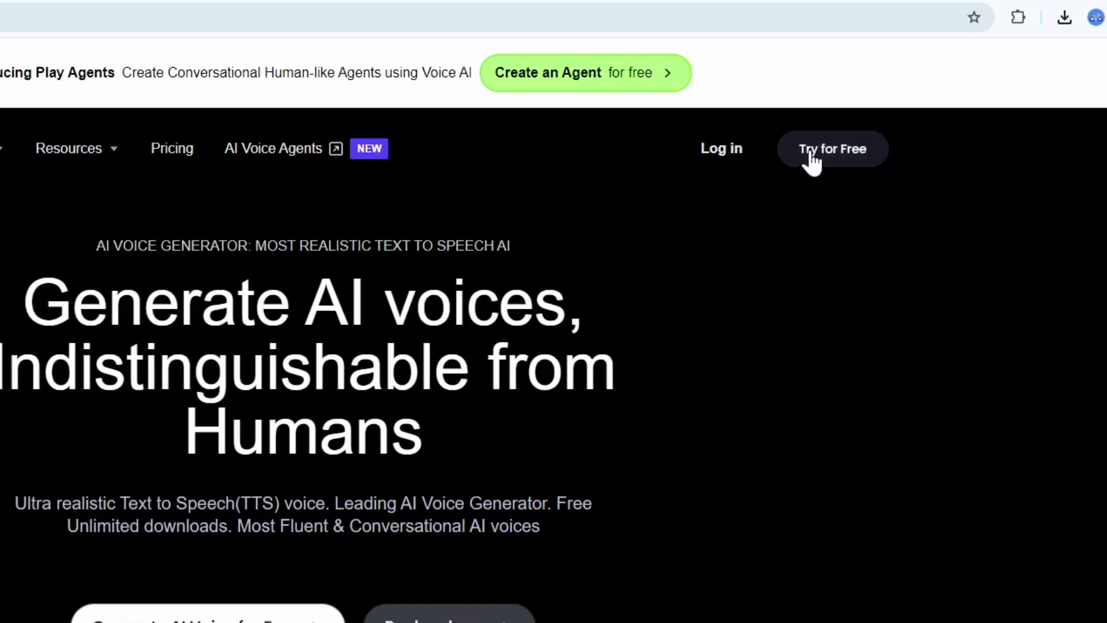
# - Sign up for a free PlayHT account, answering Individual, Personal Listening and Vision Problems
pyautogui.click(812, 156)
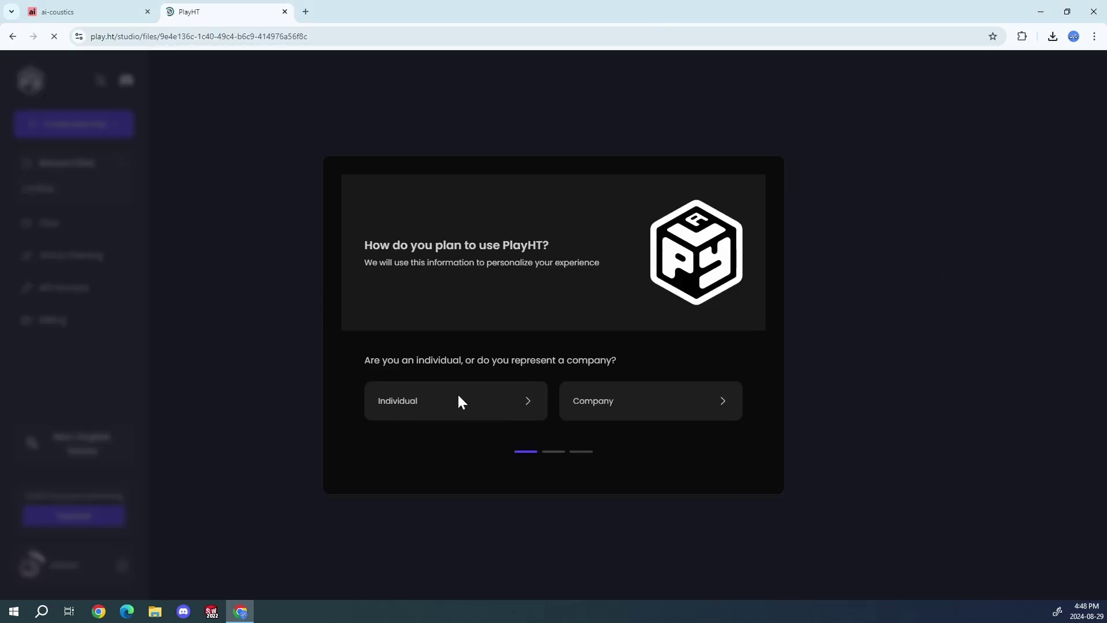
pyautogui.click(464, 407)
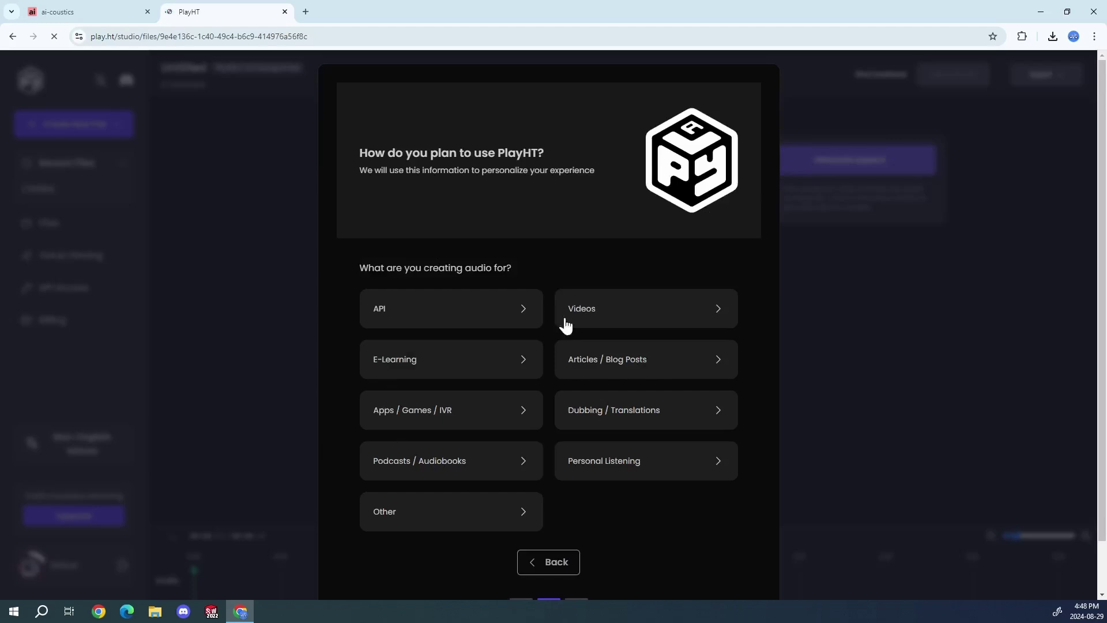
pyautogui.click(616, 470)
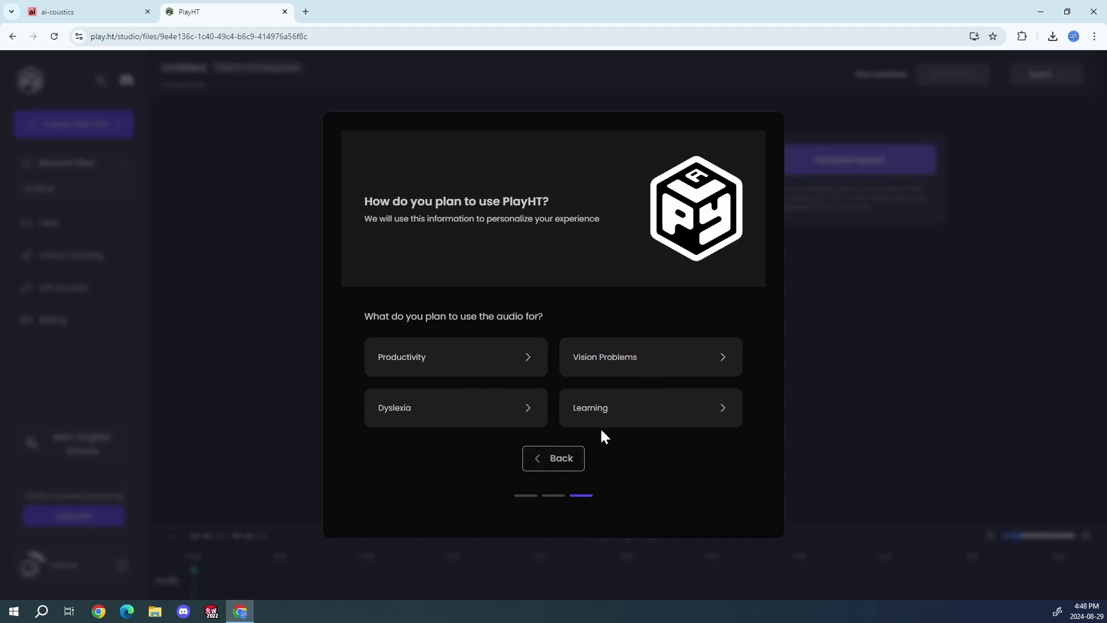
pyautogui.click(661, 375)
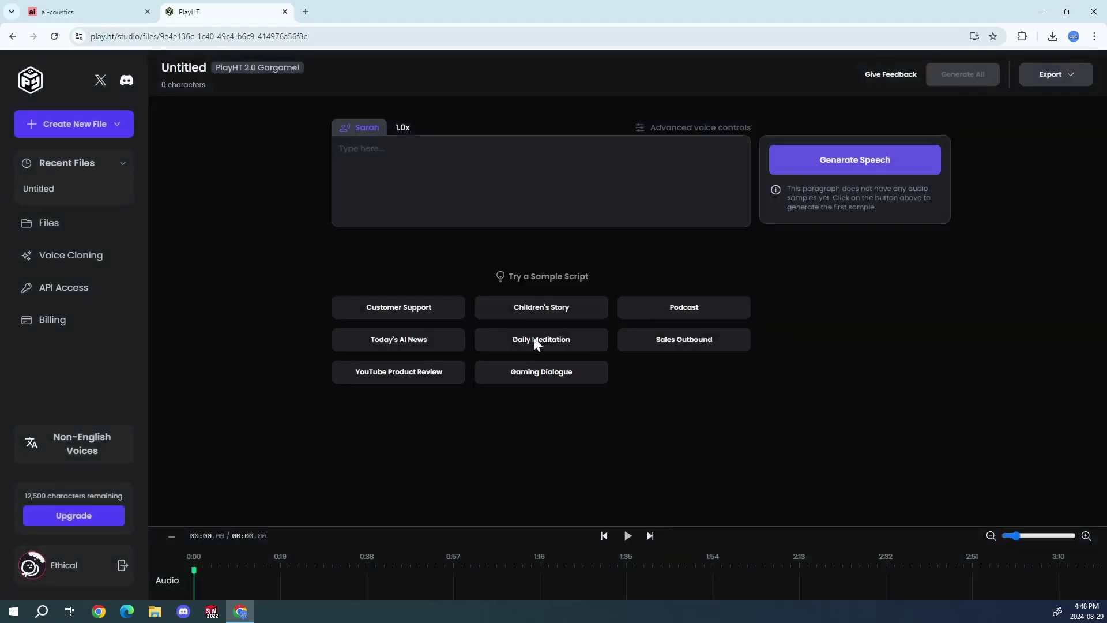
# - Go to Voice Cloning and choose Create a New Clone
pyautogui.click(70, 257)
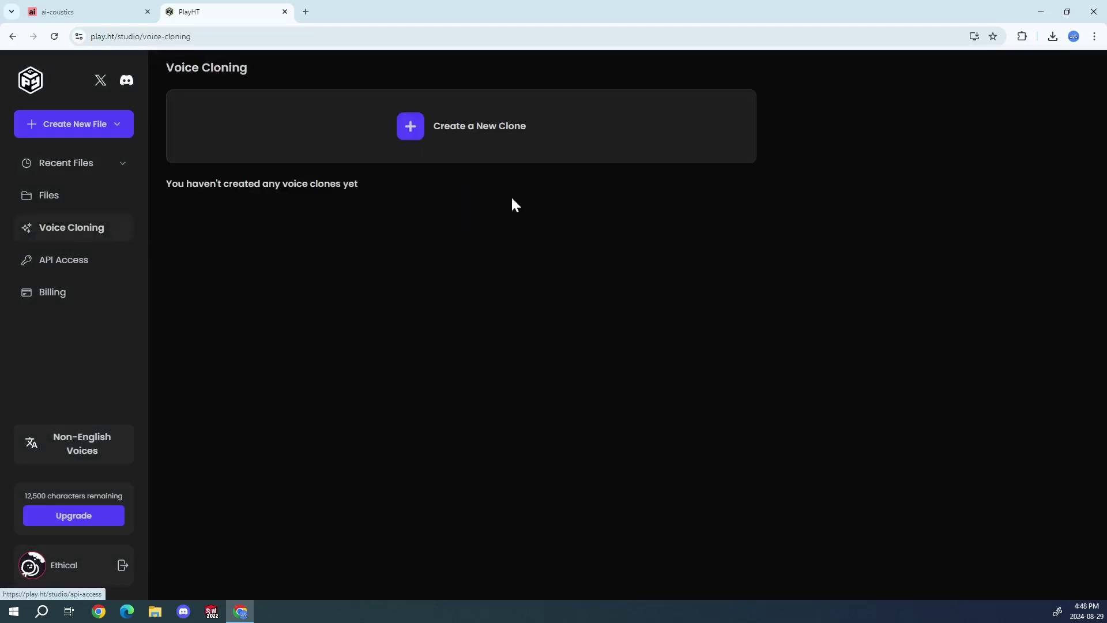
pyautogui.click(420, 128)
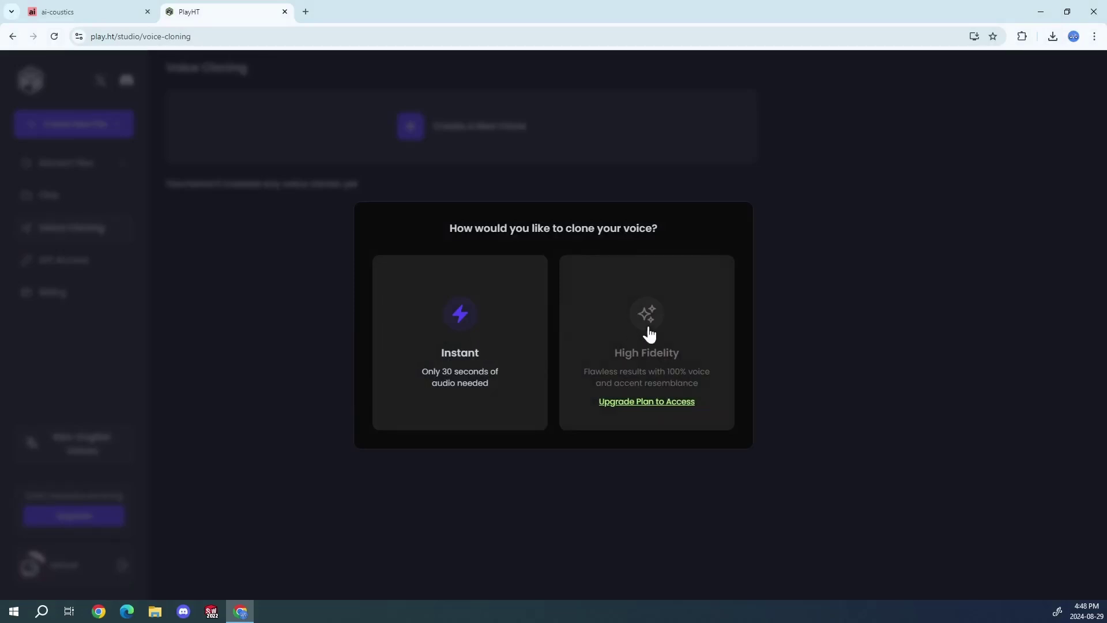
# - Make an Instant clone named 'Ethical Joe', tick the voice-rights consent, and run Clone Voice
pyautogui.click(473, 353)
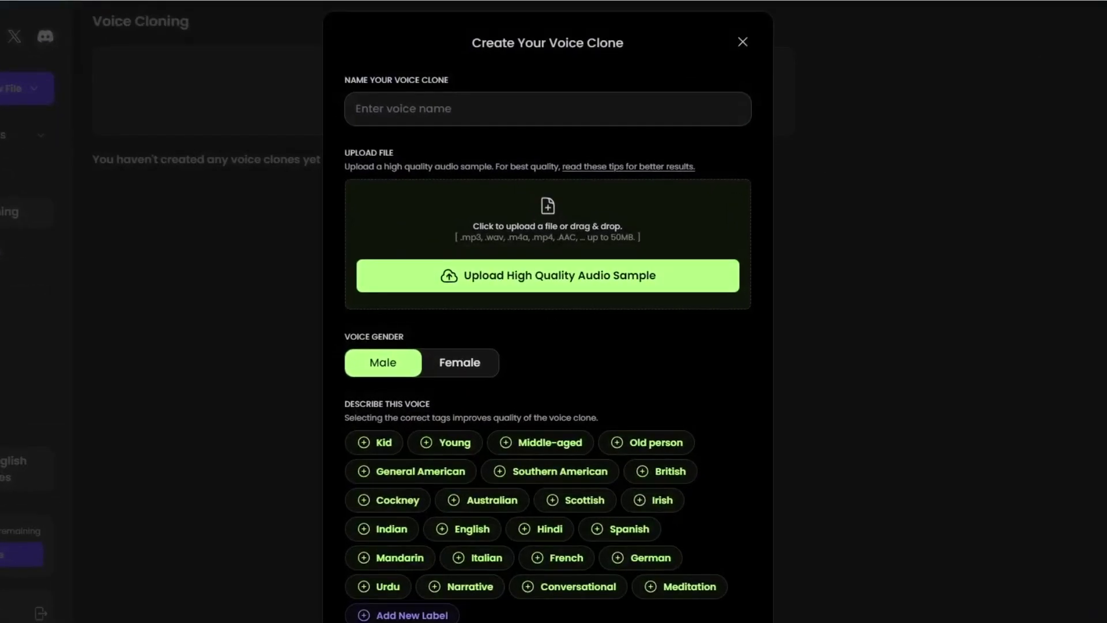
pyautogui.click(462, 121)
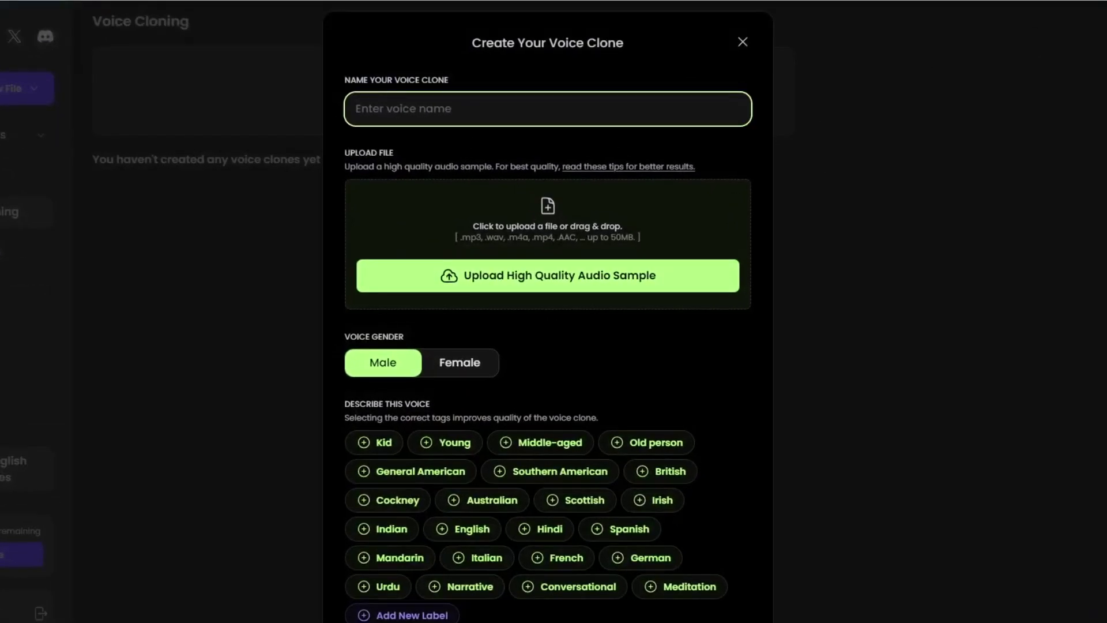
pyautogui.write('Ethical Joe')
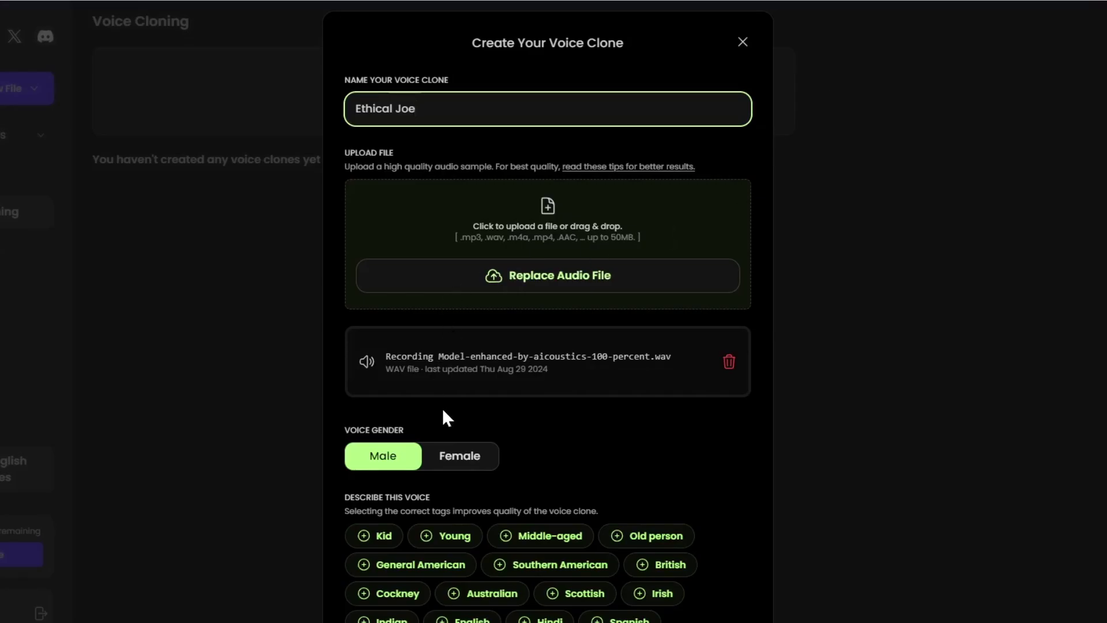
pyautogui.scroll(-7, 514, 433)
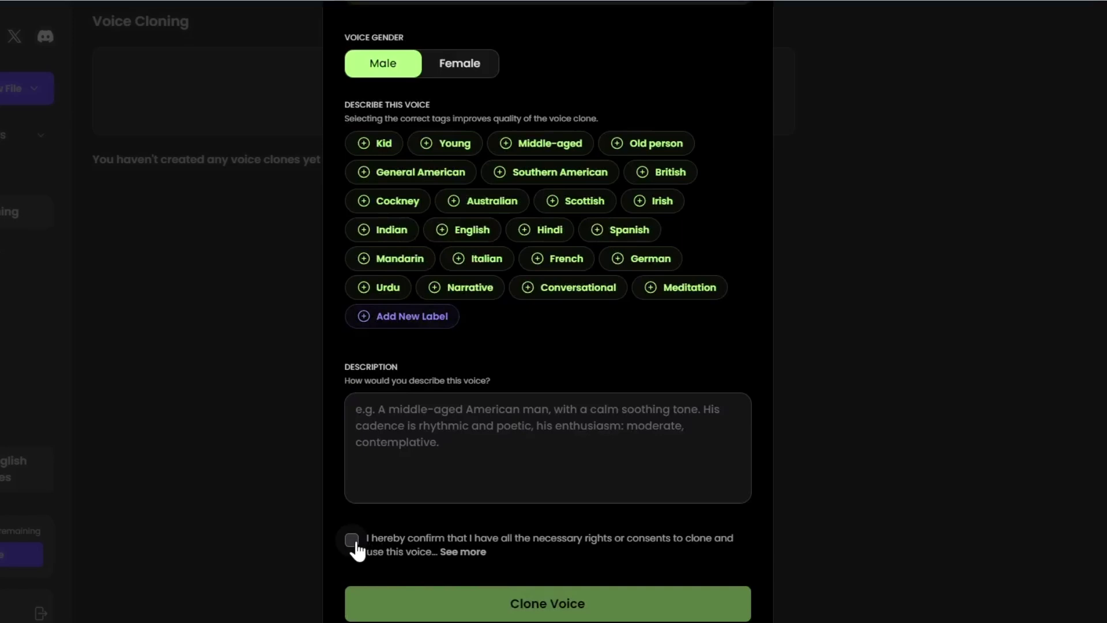
pyautogui.click(352, 540)
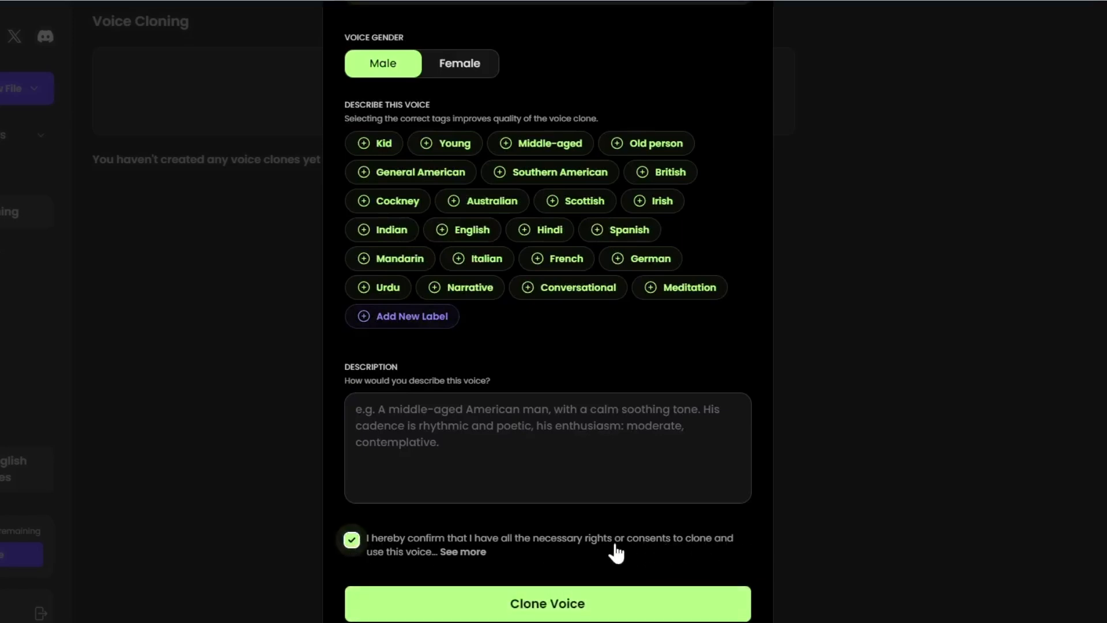
pyautogui.click(551, 601)
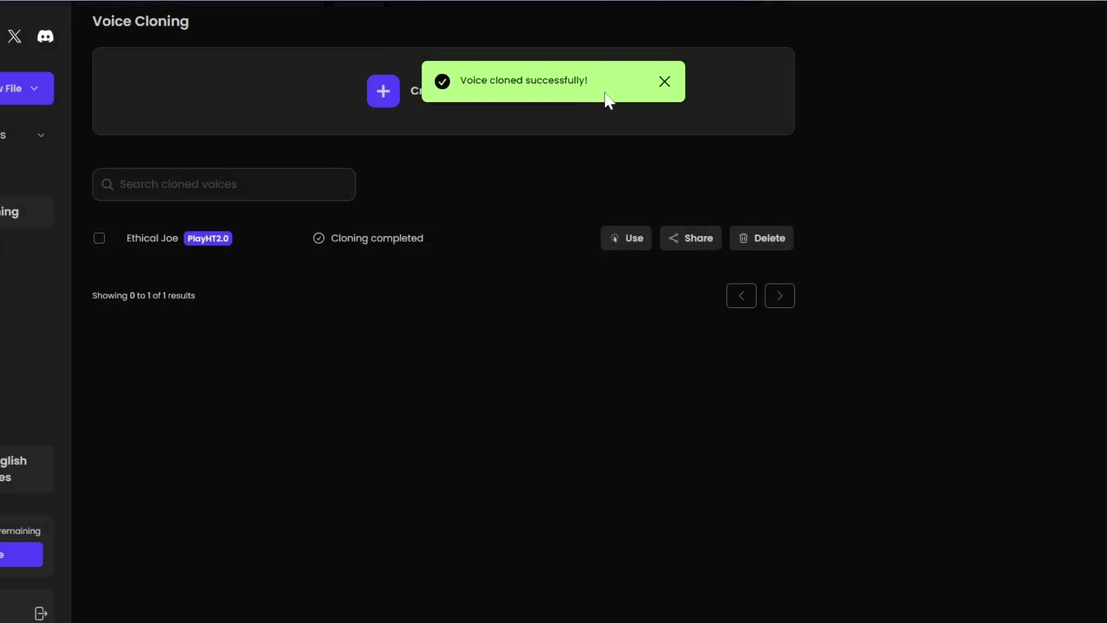
# - Dismiss the cloning notification and start a new script voiced by Ethical Joe
pyautogui.click(665, 82)
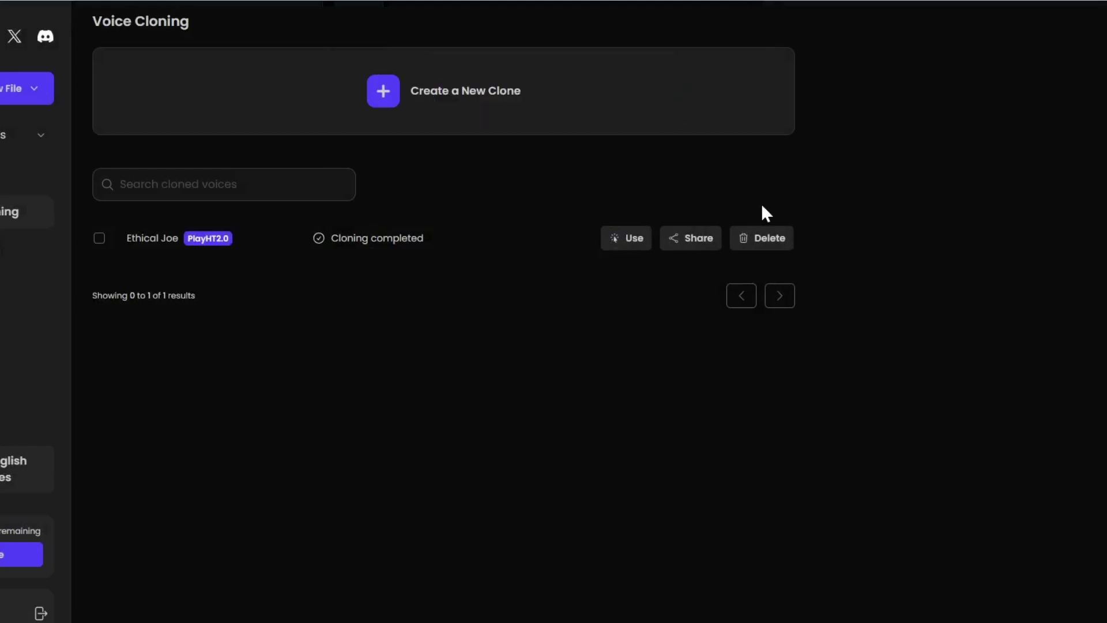
pyautogui.click(633, 239)
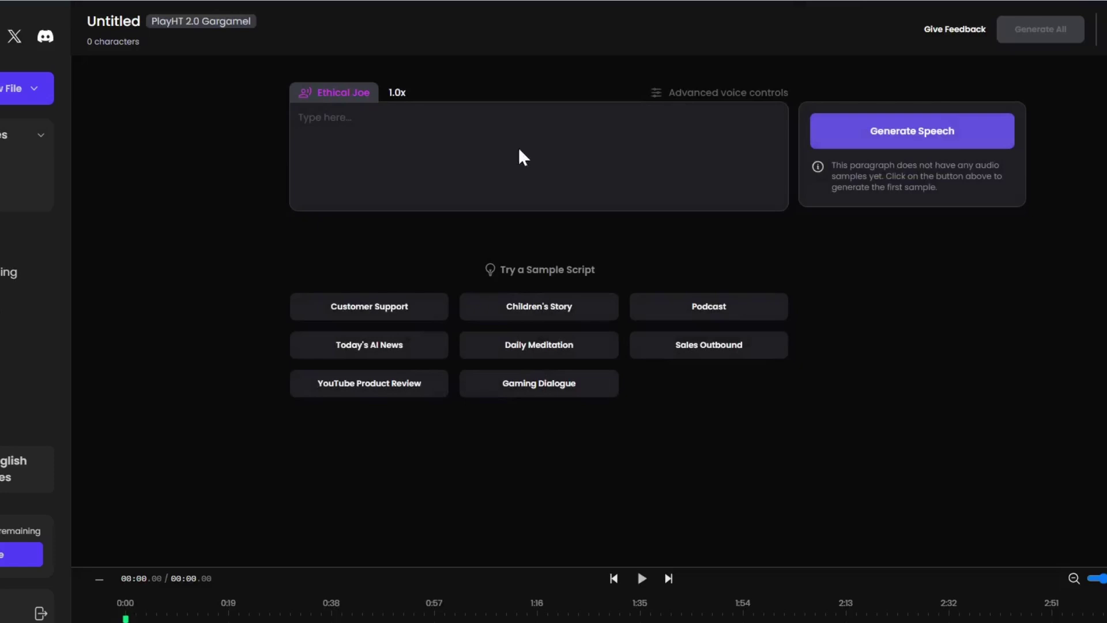
pyautogui.click(362, 161)
# - Enter the sentence "With the emergence of A I, we can do so much than we ever could before."
pyautogui.write('With the em')
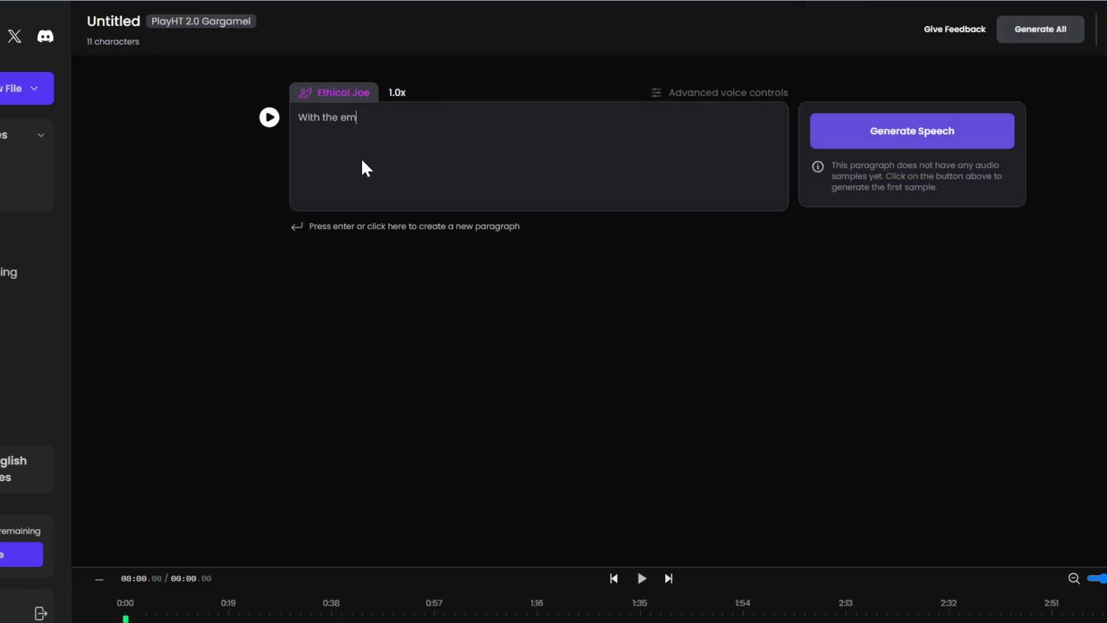
pyautogui.write('ergence of ')
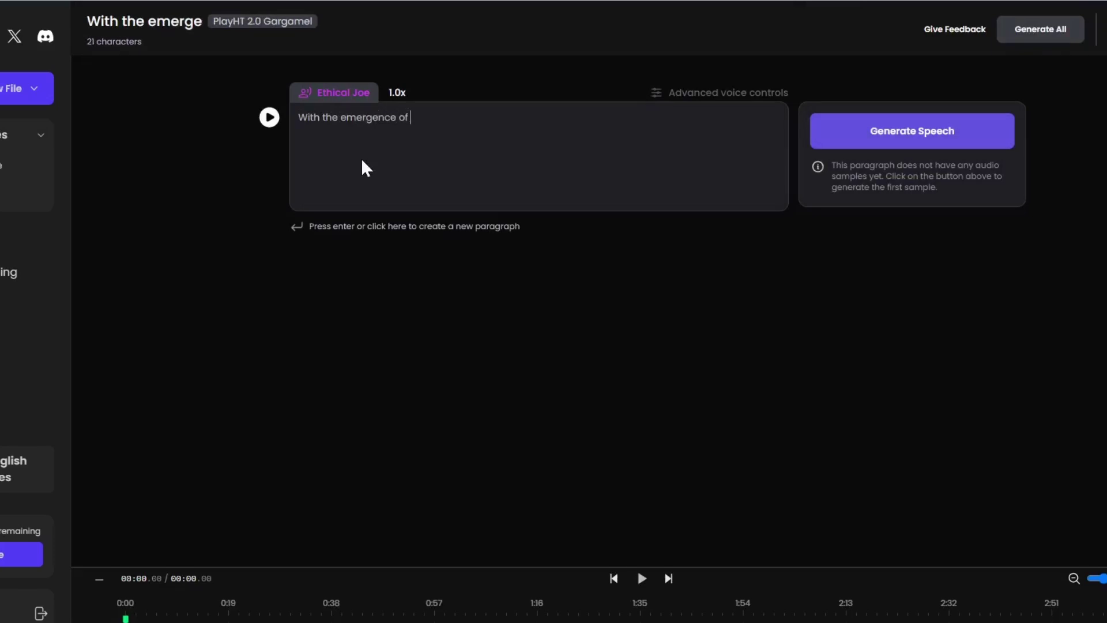
pyautogui.write('Ai,')
pyautogui.press('BackSpace')
pyautogui.press('BackSpace')
pyautogui.write('I,')
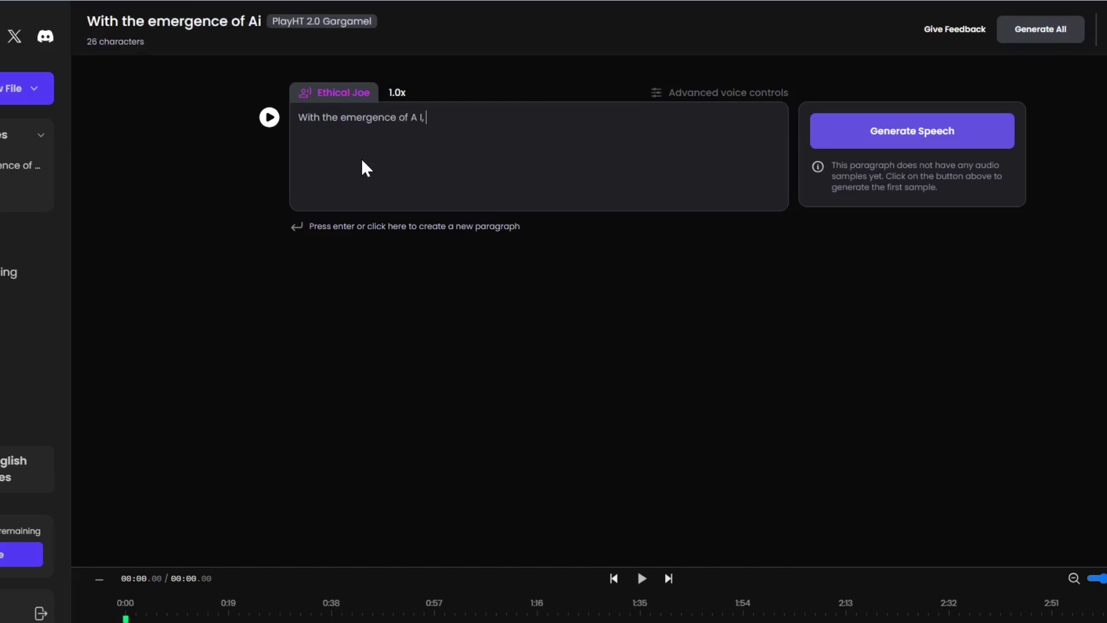
pyautogui.write(' we can do so mmuch t')
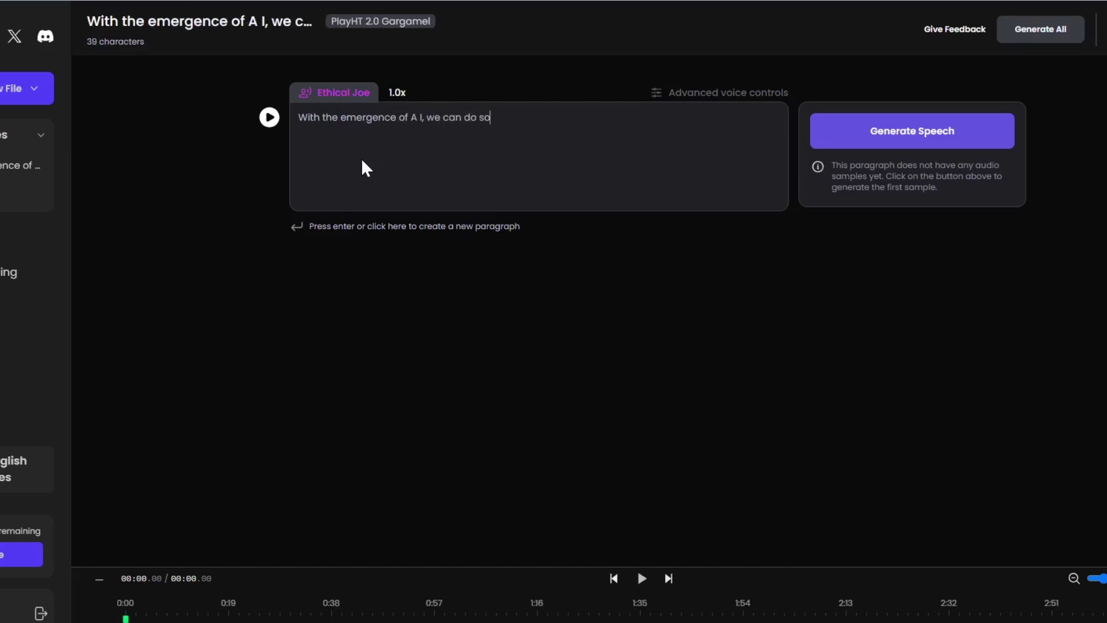
pyautogui.press('BackSpace')
pyautogui.press('BackSpace')
pyautogui.press('BackSpace')
pyautogui.press('BackSpace')
pyautogui.press('BackSpace')
pyautogui.press('BackSpace')
pyautogui.write('uch than we ever could before')
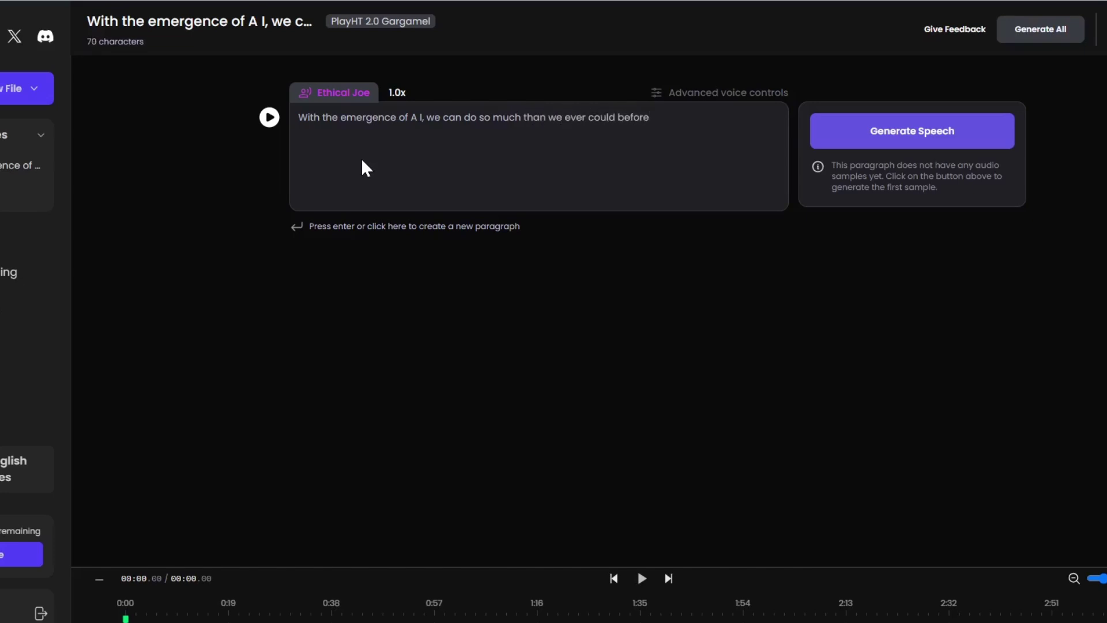
pyautogui.write('.')
# - Max out Ethical Joe's Similarity, Stability and Intensity sliders, then generate speech for the sentence
pyautogui.click(774, 101)
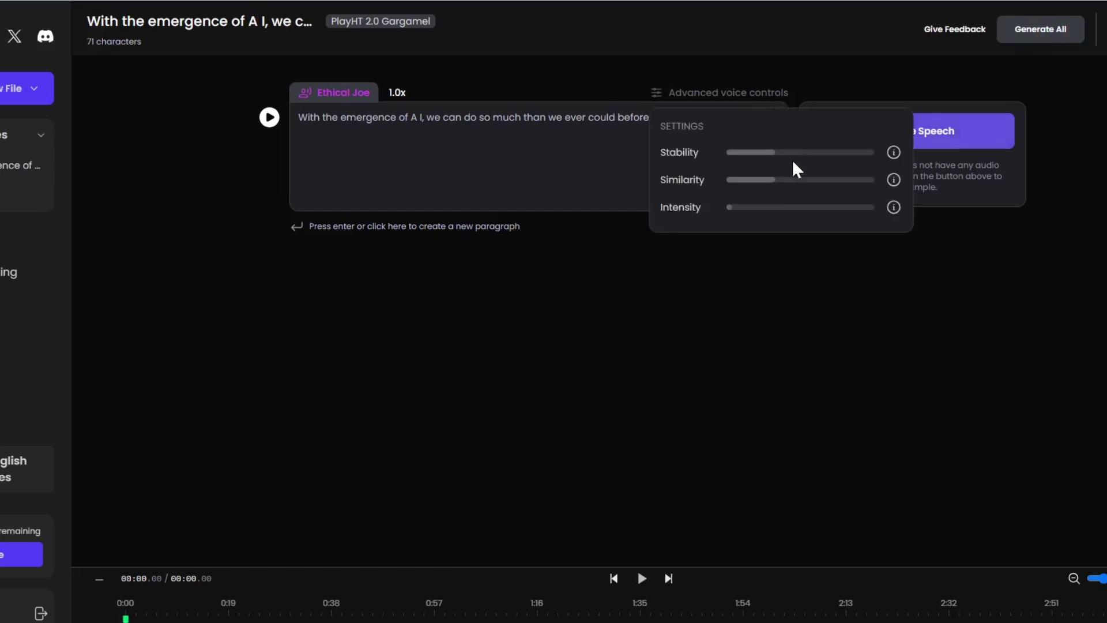
pyautogui.moveTo(773, 184); pyautogui.dragTo(873, 181)
pyautogui.moveTo(895, 181)
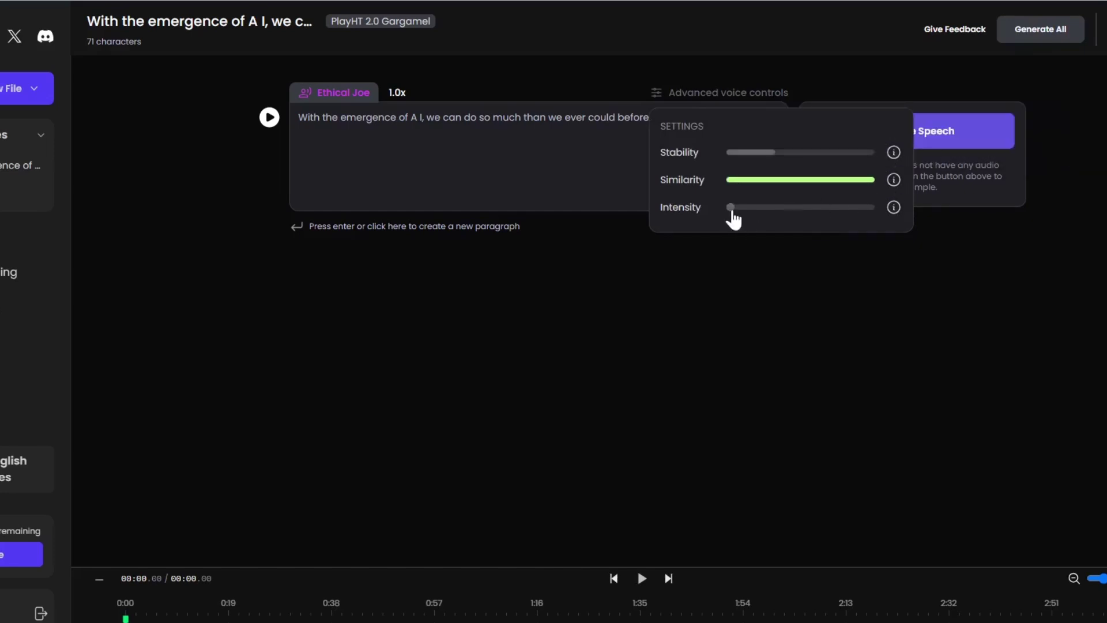
pyautogui.moveTo(771, 153); pyautogui.dragTo(870, 154)
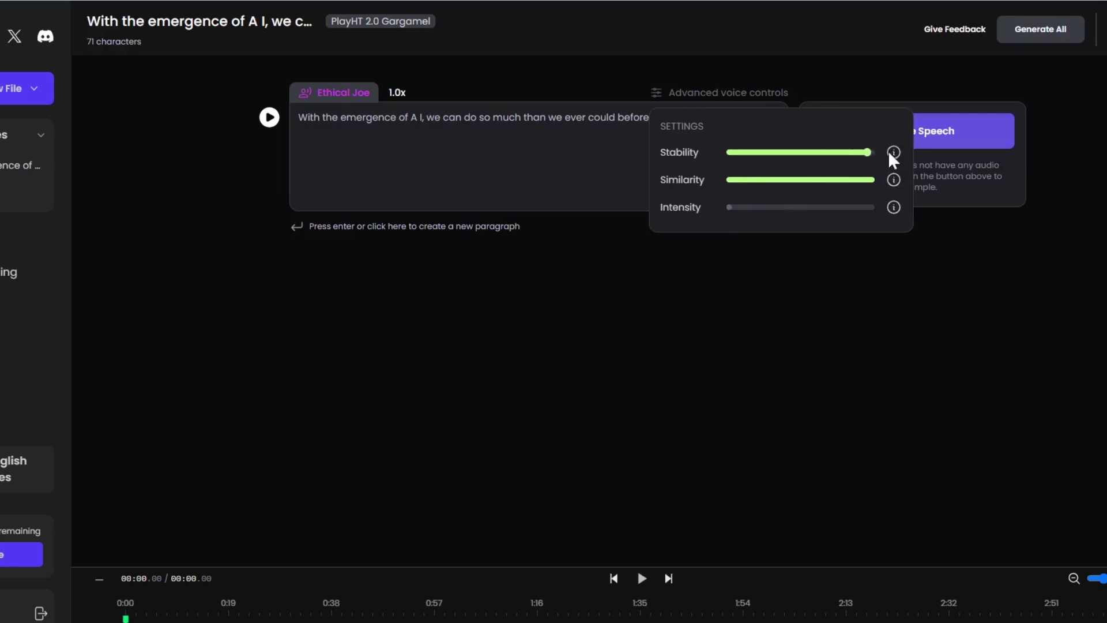
pyautogui.moveTo(735, 209); pyautogui.dragTo(935, 205)
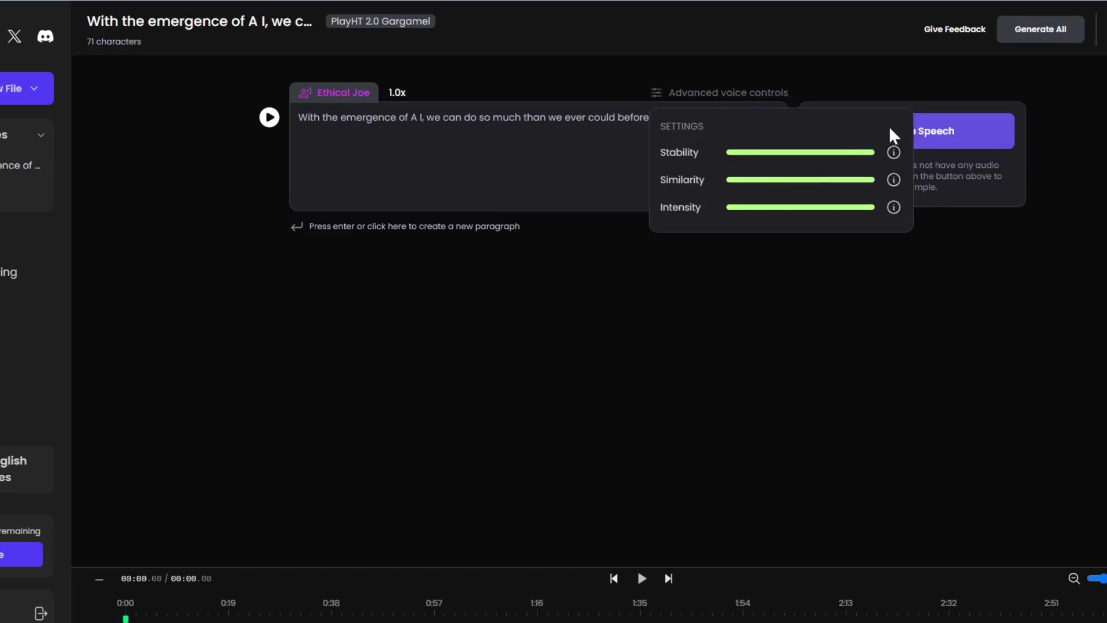
pyautogui.click(912, 141)
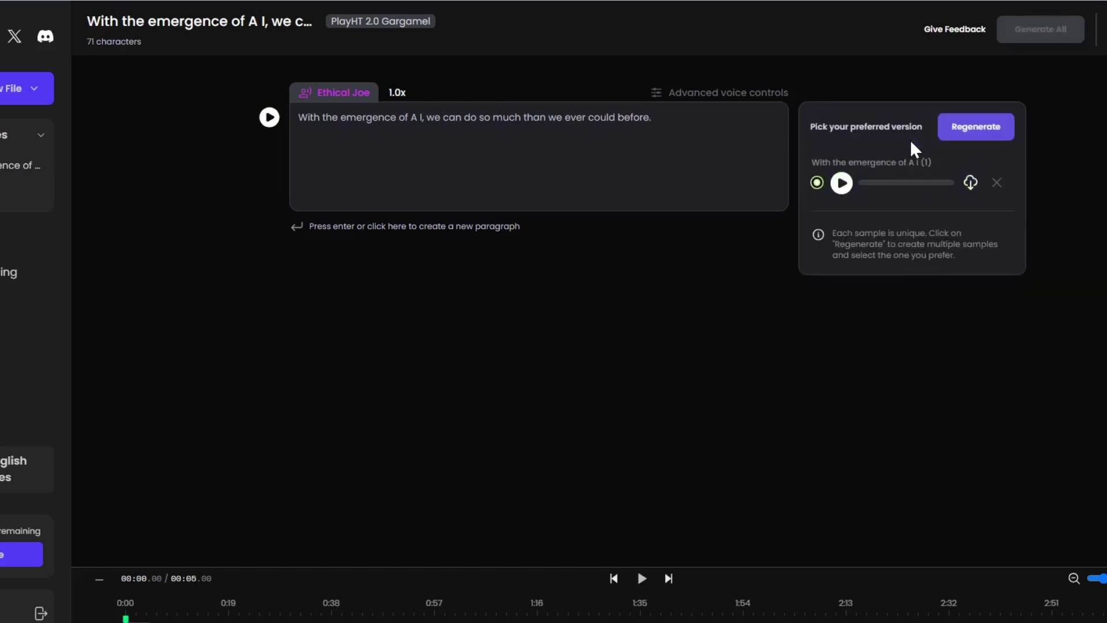
# - Play sample (1), regenerate the speech, and play the new sample (2)
pyautogui.click(843, 184)
pyautogui.click(973, 128)
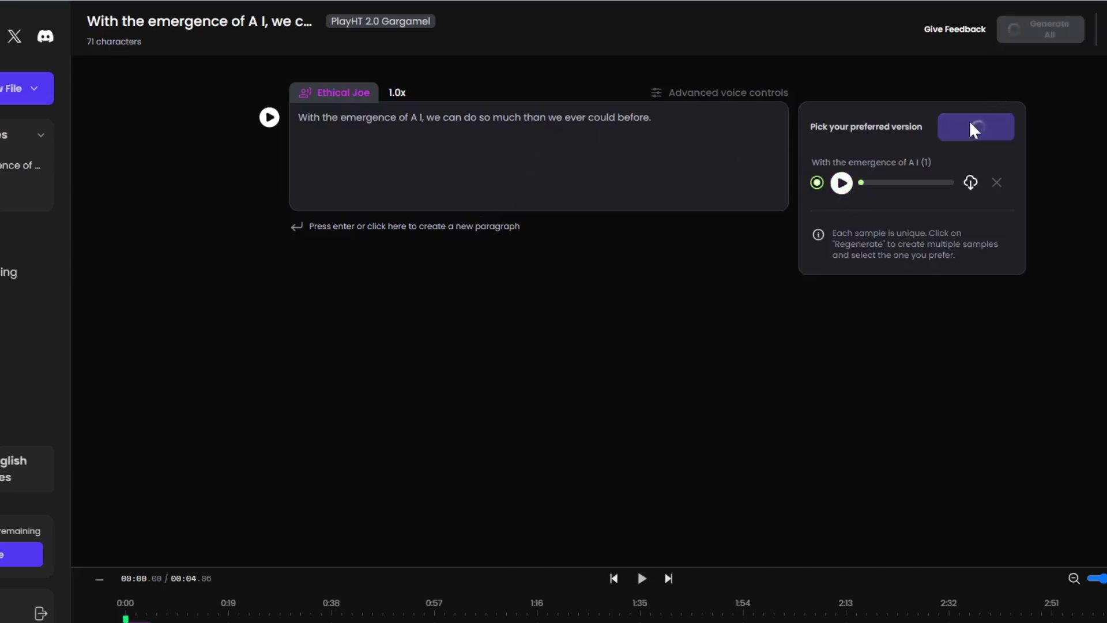
pyautogui.click(841, 184)
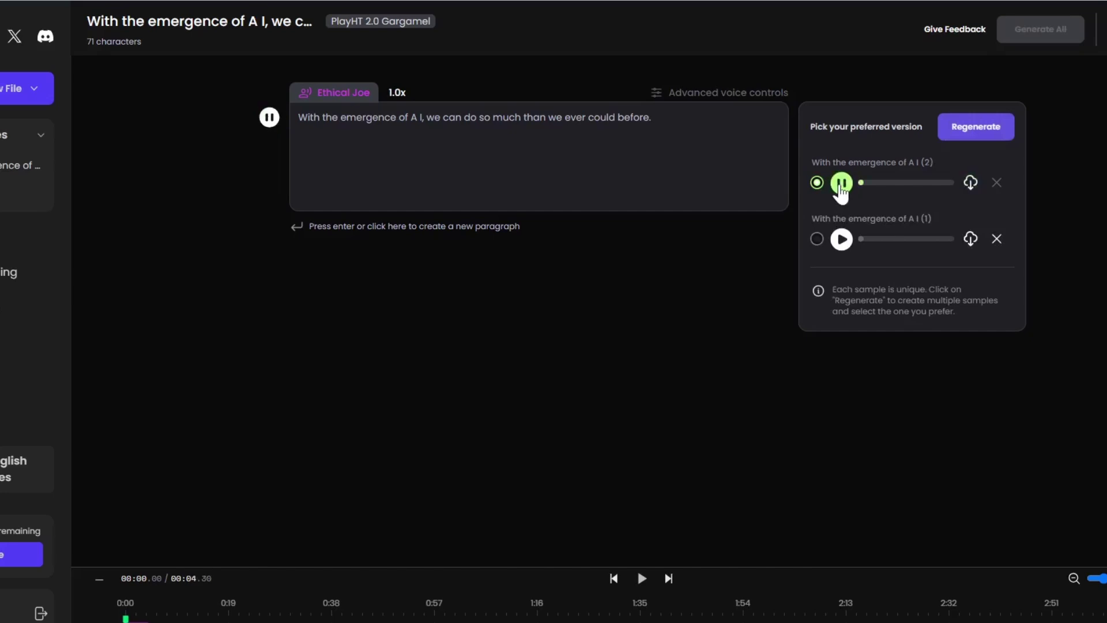